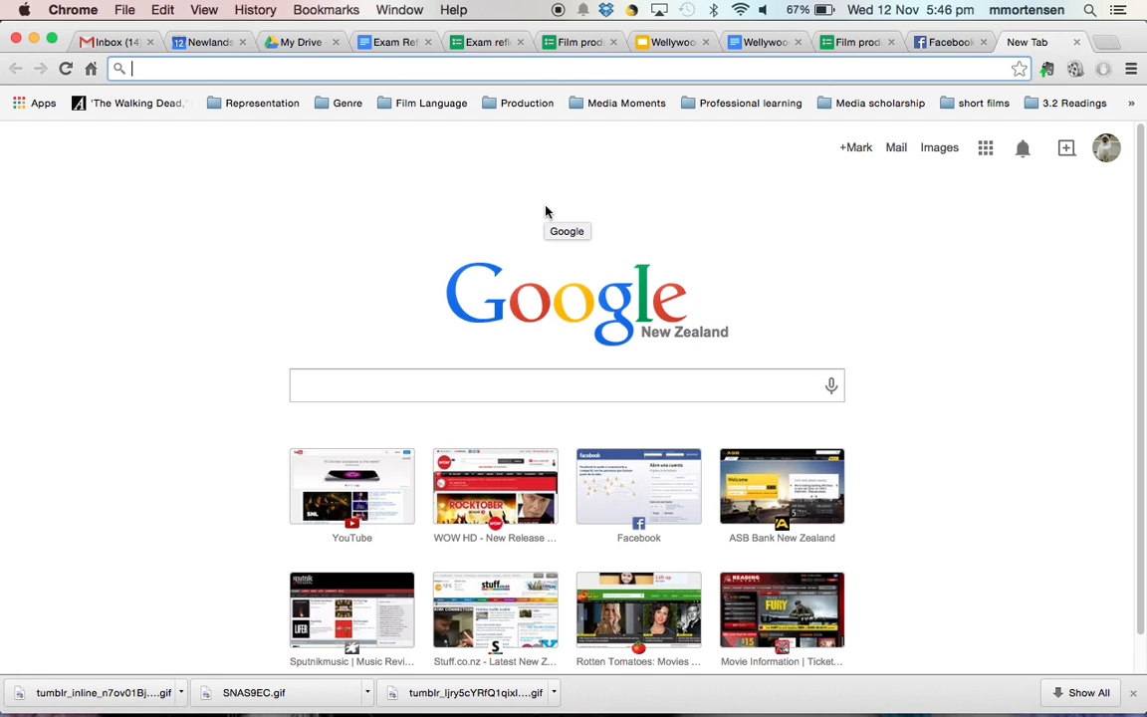
- Open Chrome's Apps page from the bookmarks bar to list installed apps
click(33, 110)
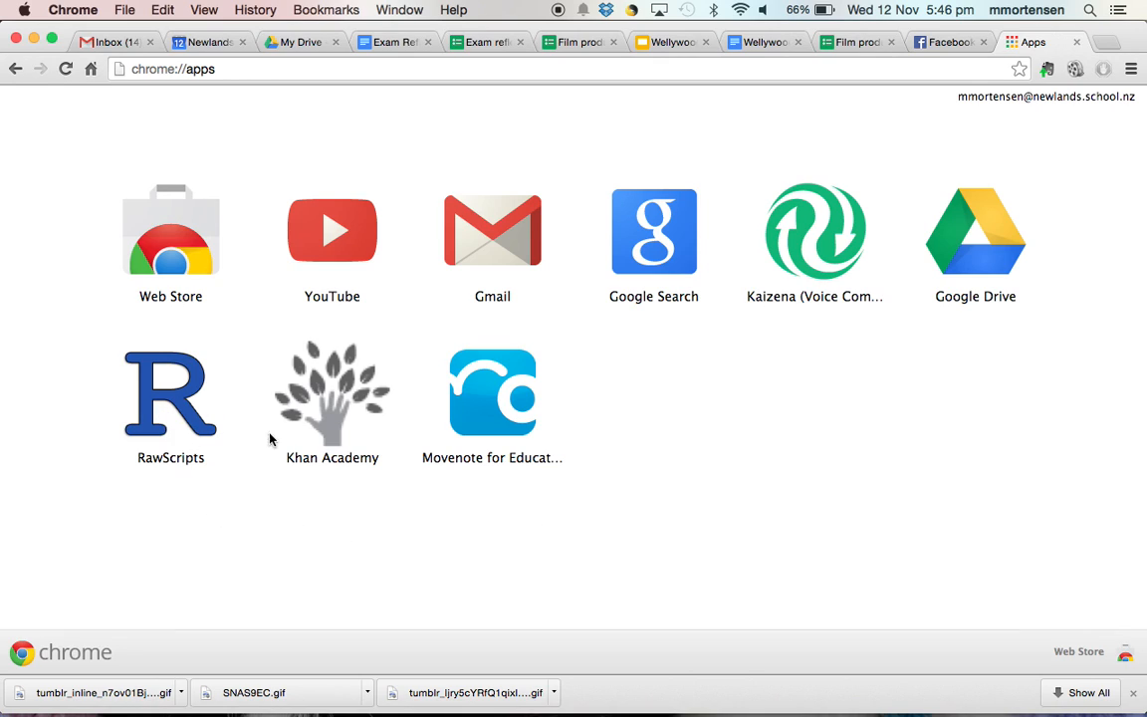
click(1075, 655)
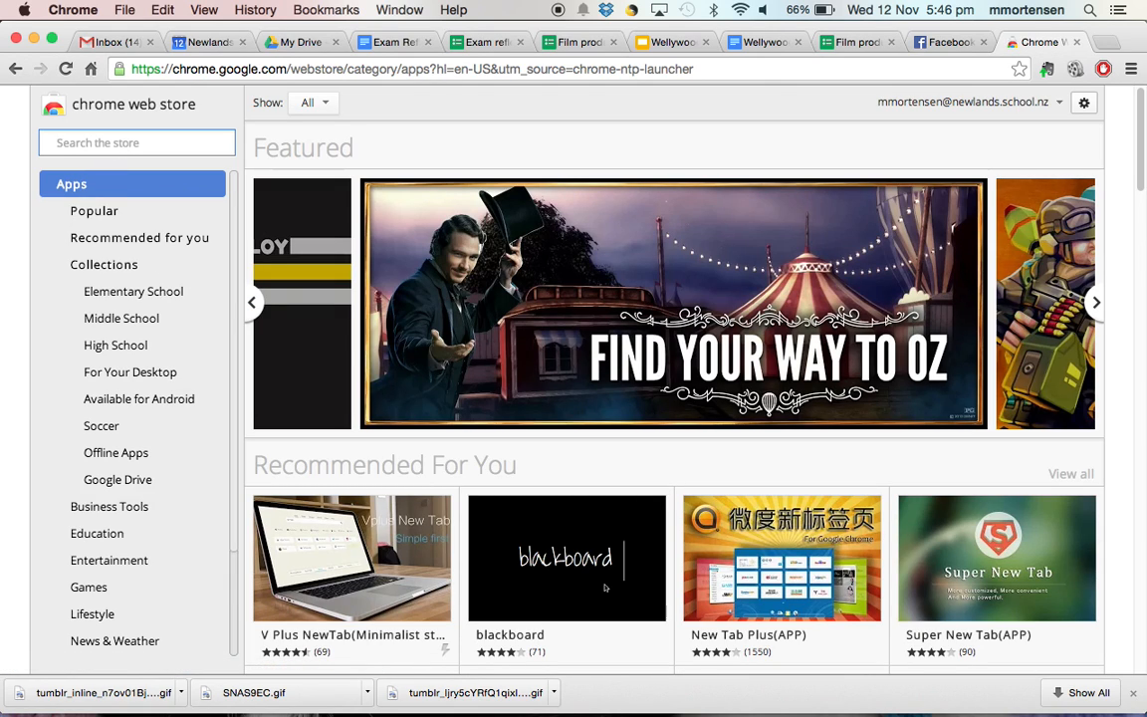
text(rawscripts)
key(Return)
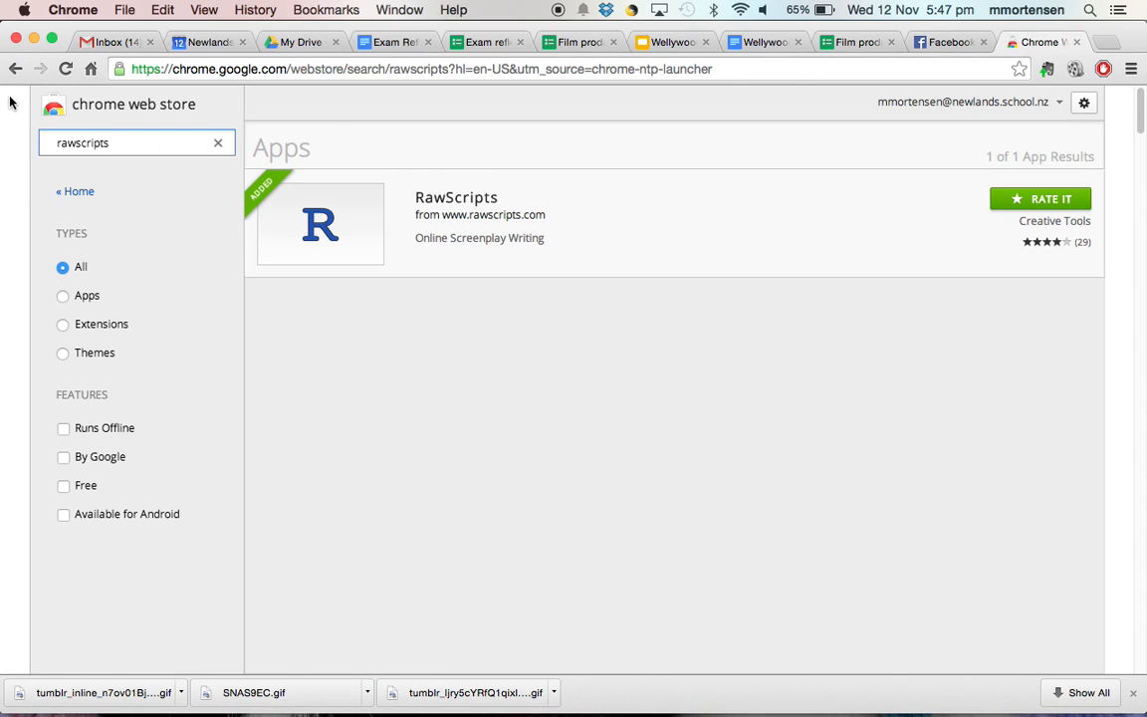
drag(15, 69, 26, 128)
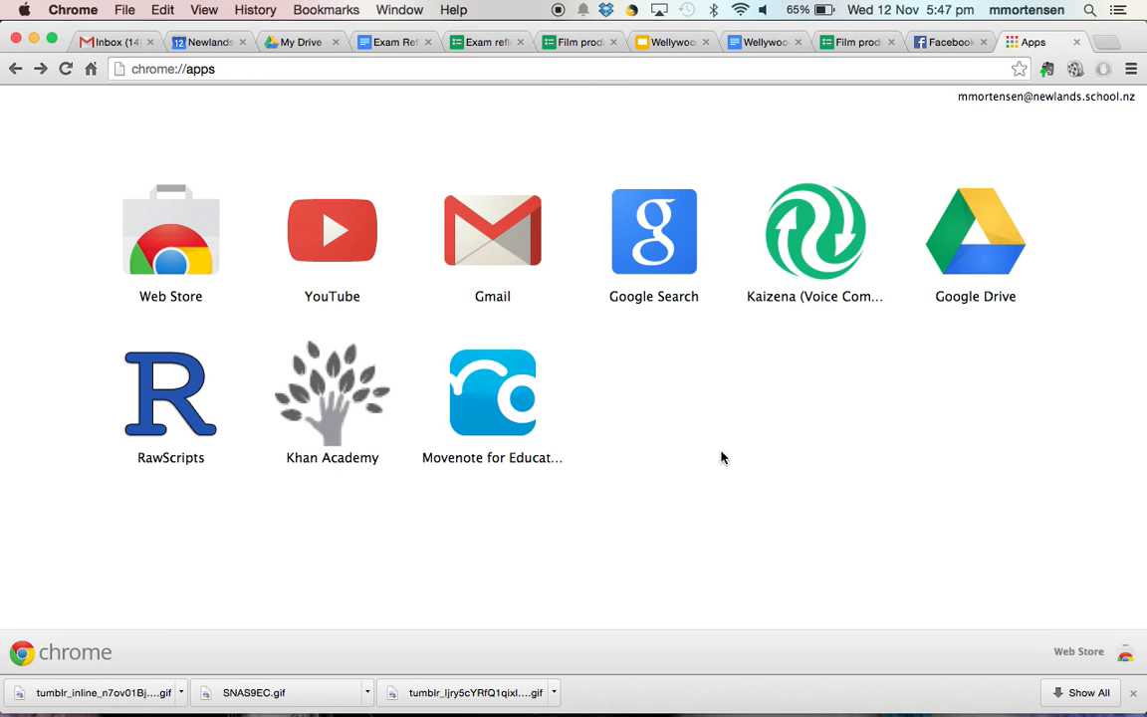
- Launch RawScripts and sign in with your Google account to reach My Scripts
click(161, 423)
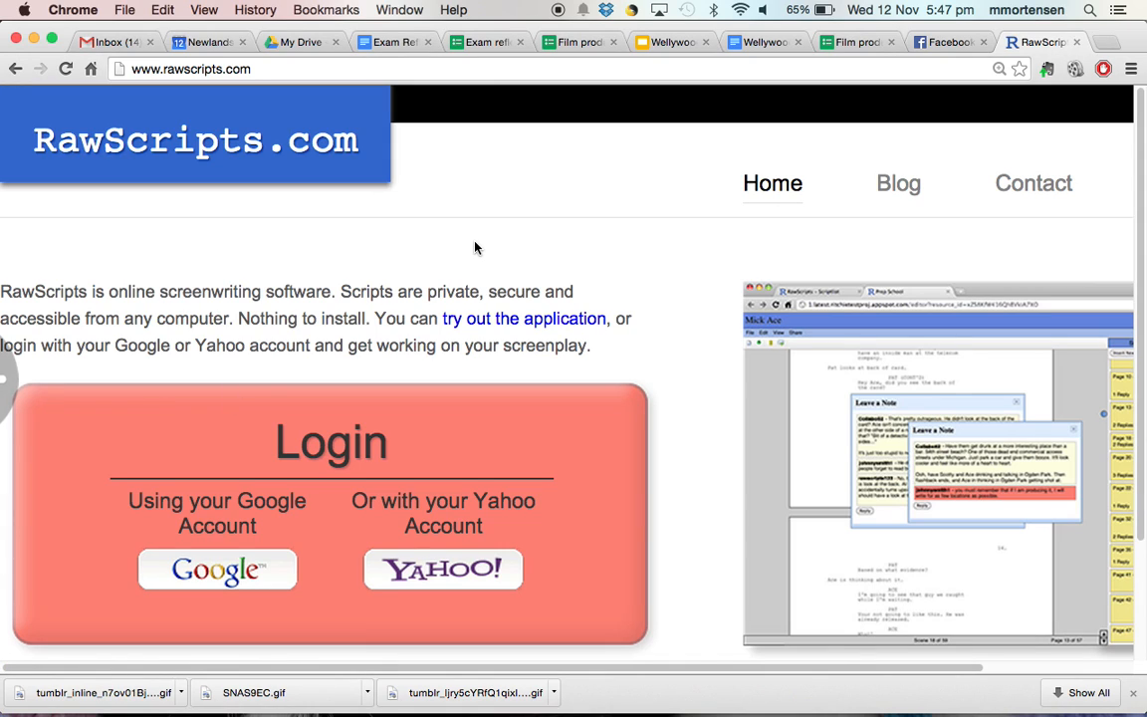
scroll(475, 248, down, 2)
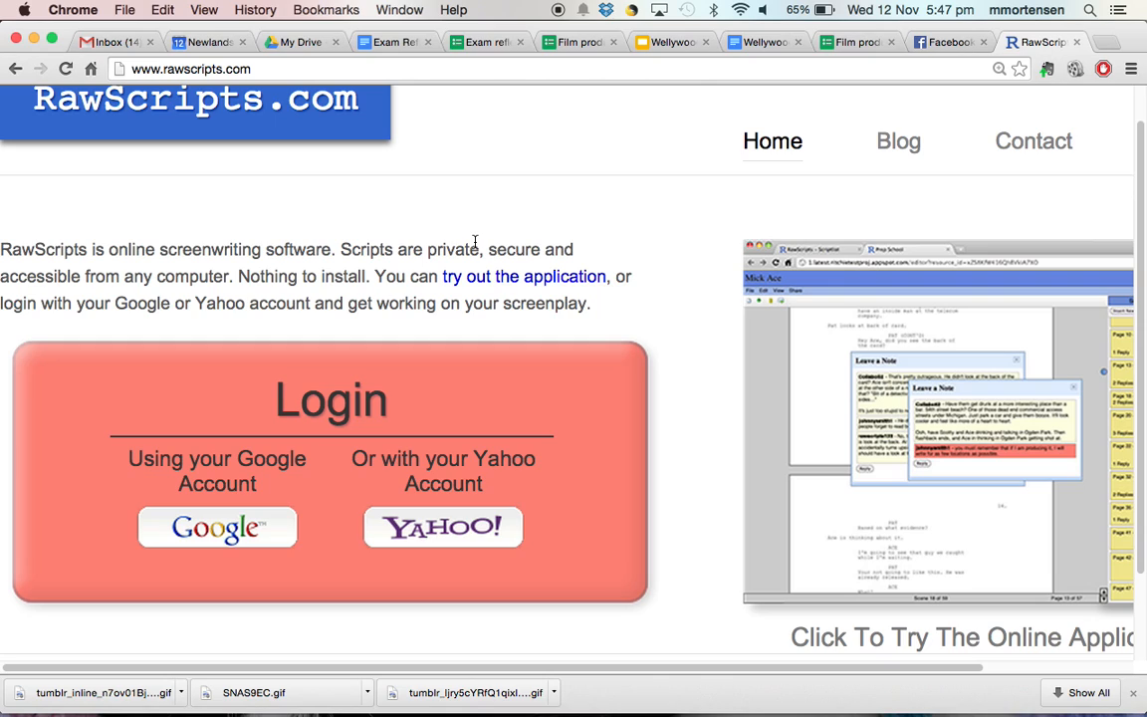
click(227, 538)
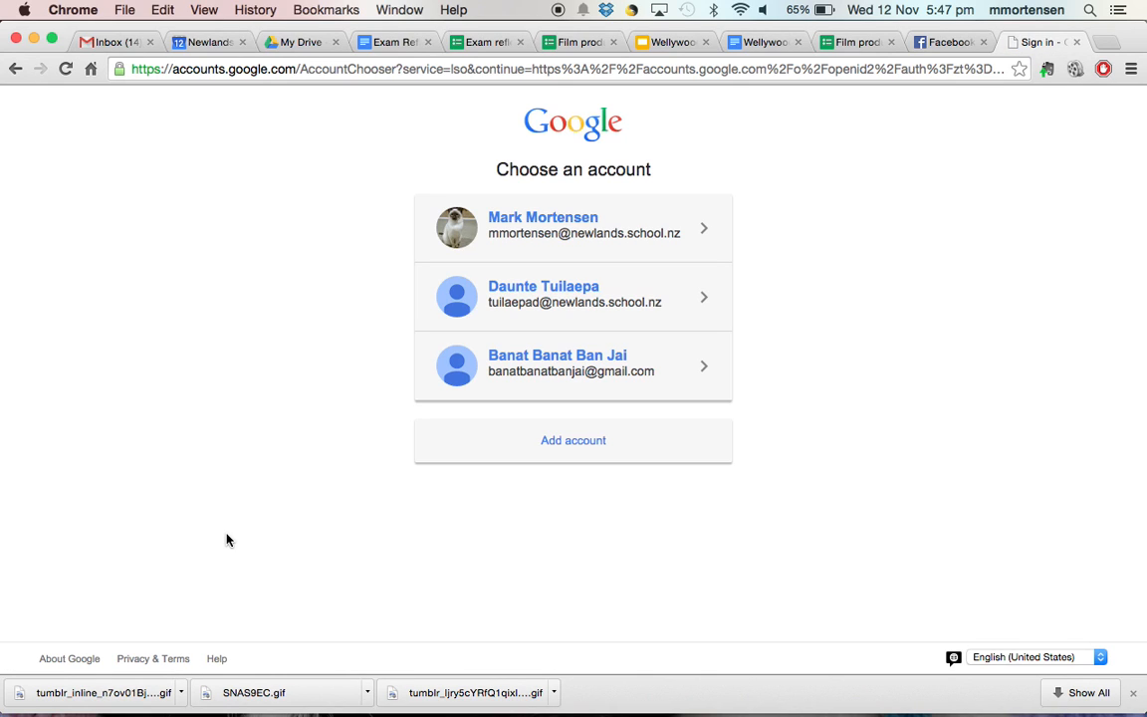
click(590, 229)
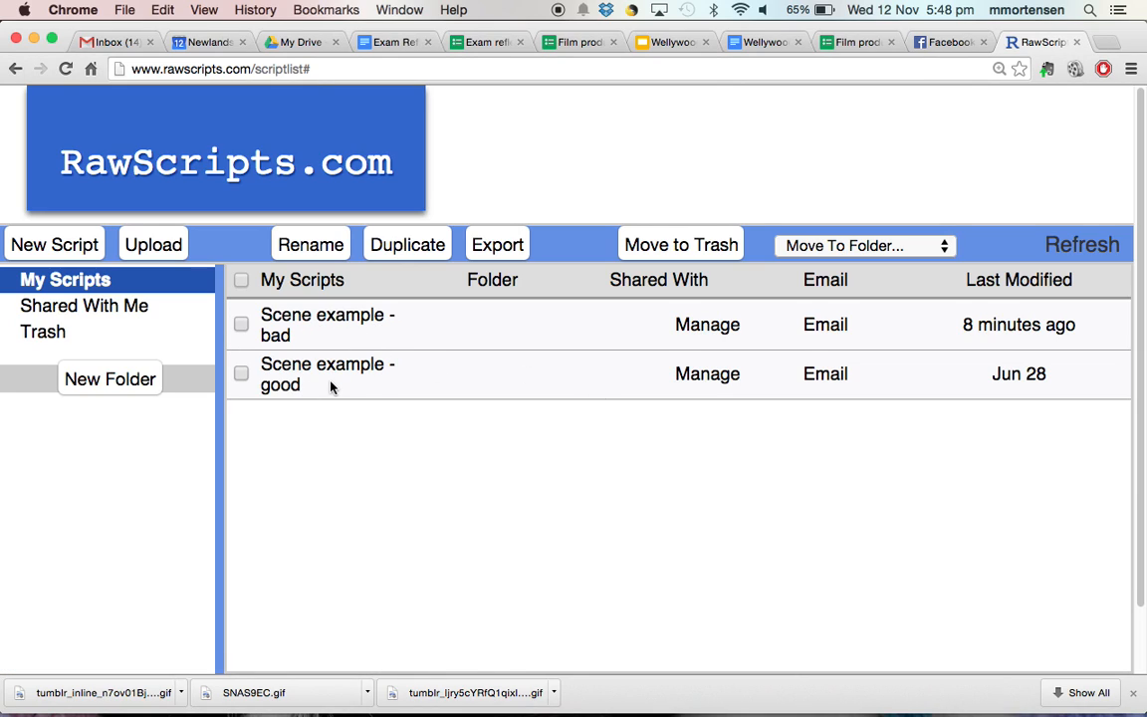
- Open 'Scene example - bad' and look over its INT. MARK'S HOUSE. NIGHT scene
click(316, 326)
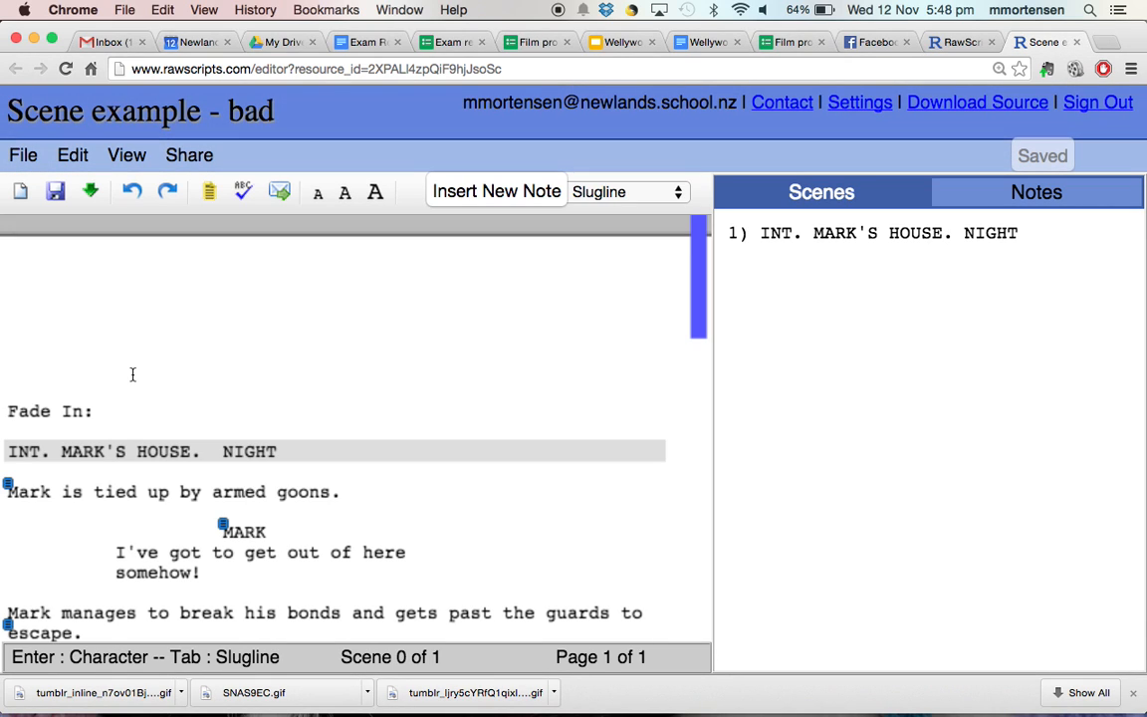
scroll(193, 404, down, 5)
scroll(192, 404, up, 5)
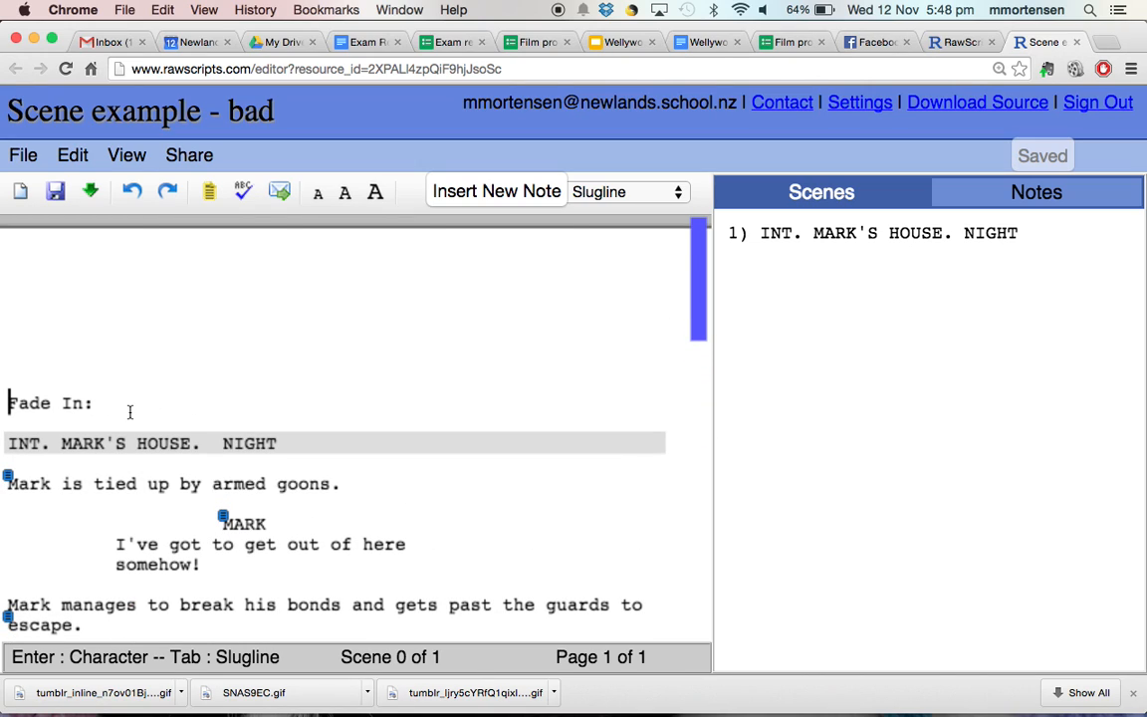
scroll(129, 409, down, 3)
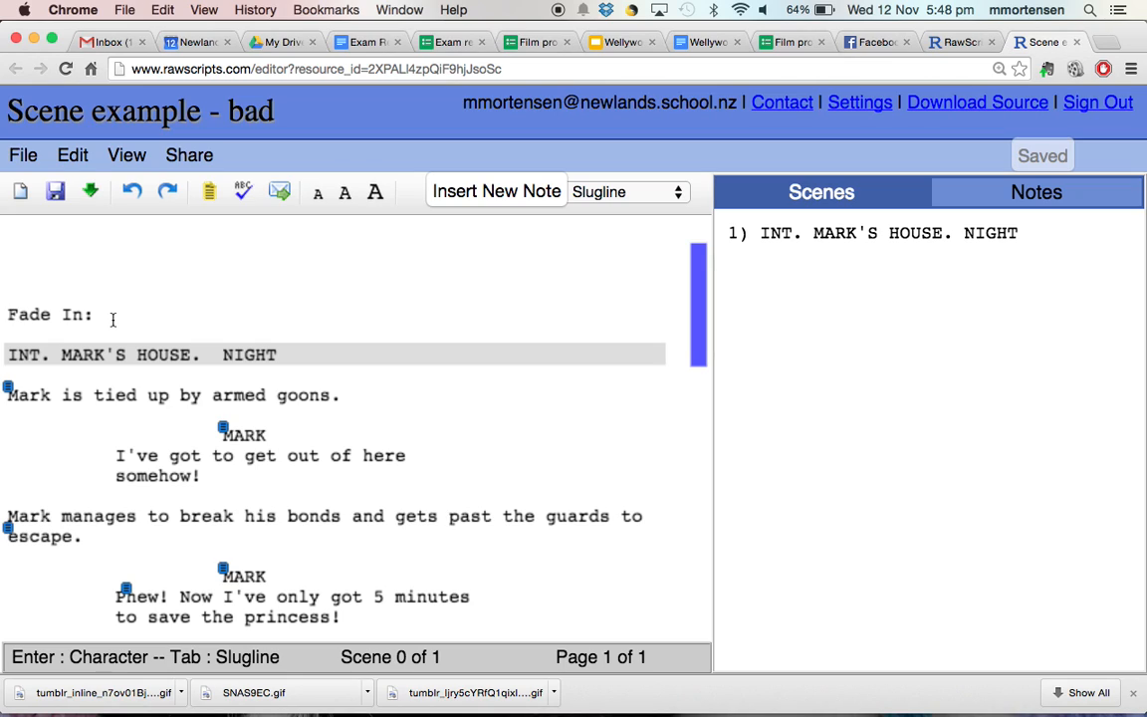
click(12, 355)
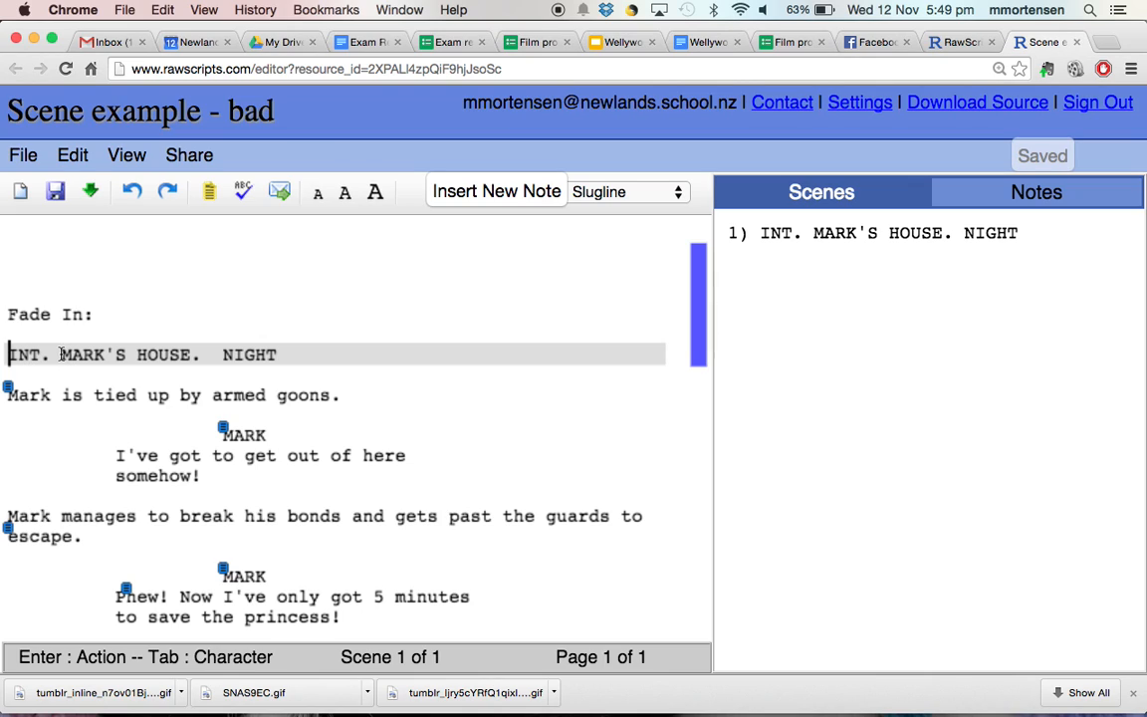
drag(59, 356, 192, 355)
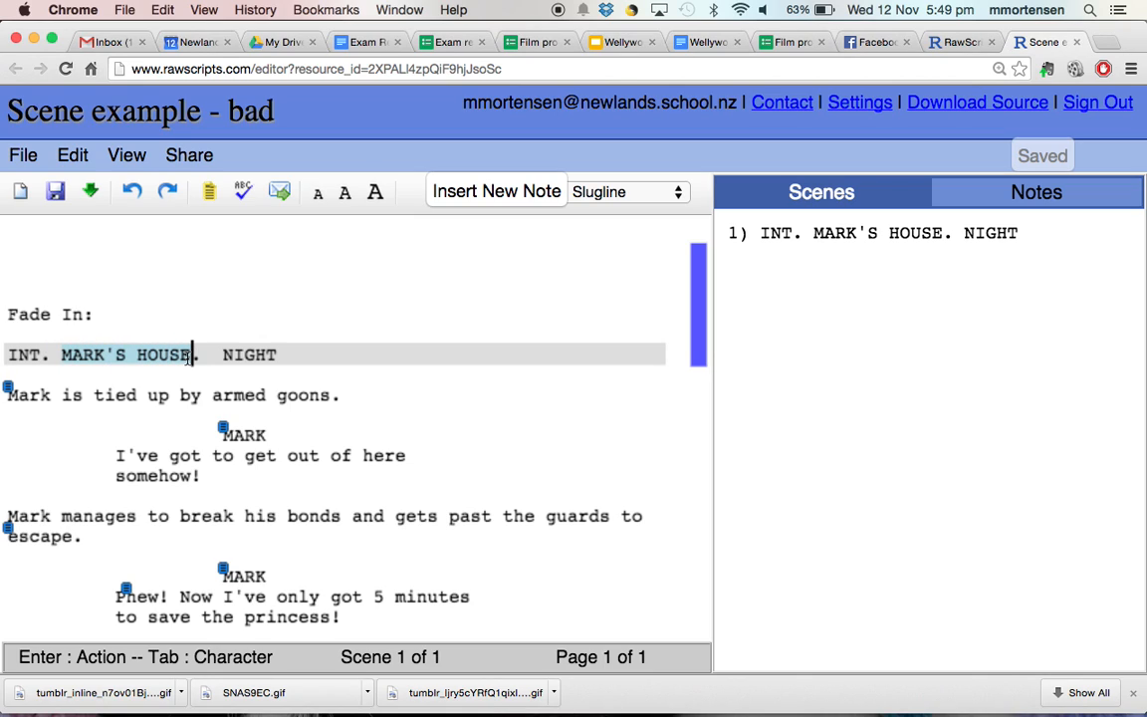
click(266, 353)
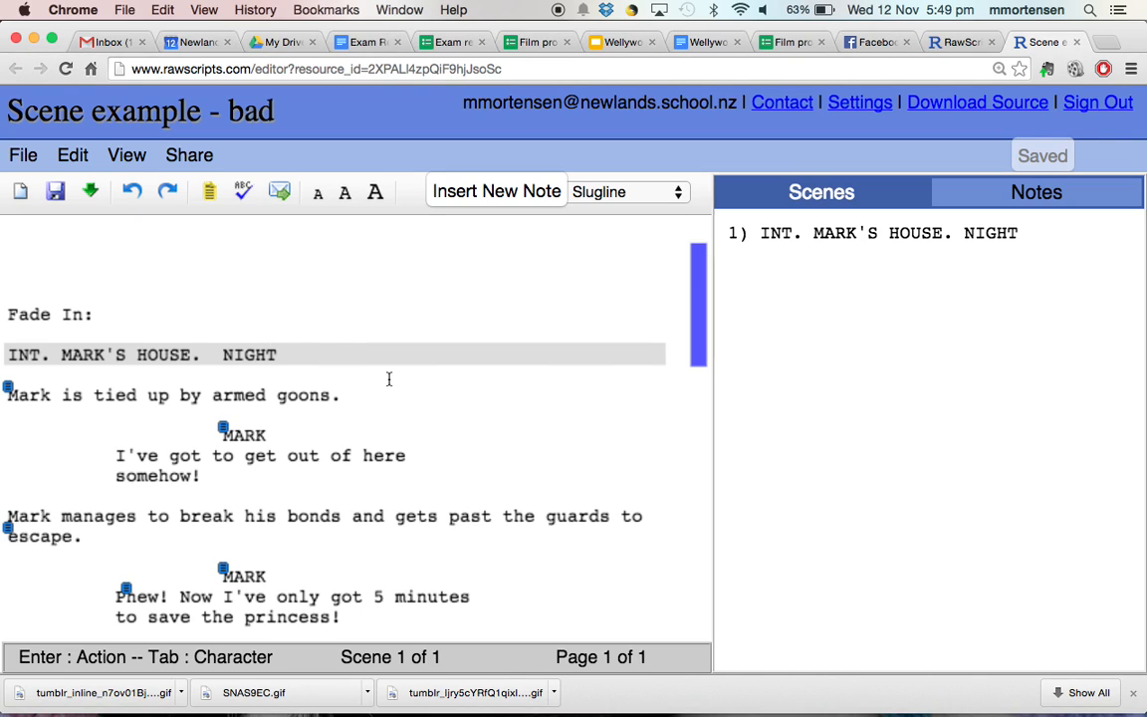
scroll(389, 378, down, 5)
scroll(389, 378, up, 5)
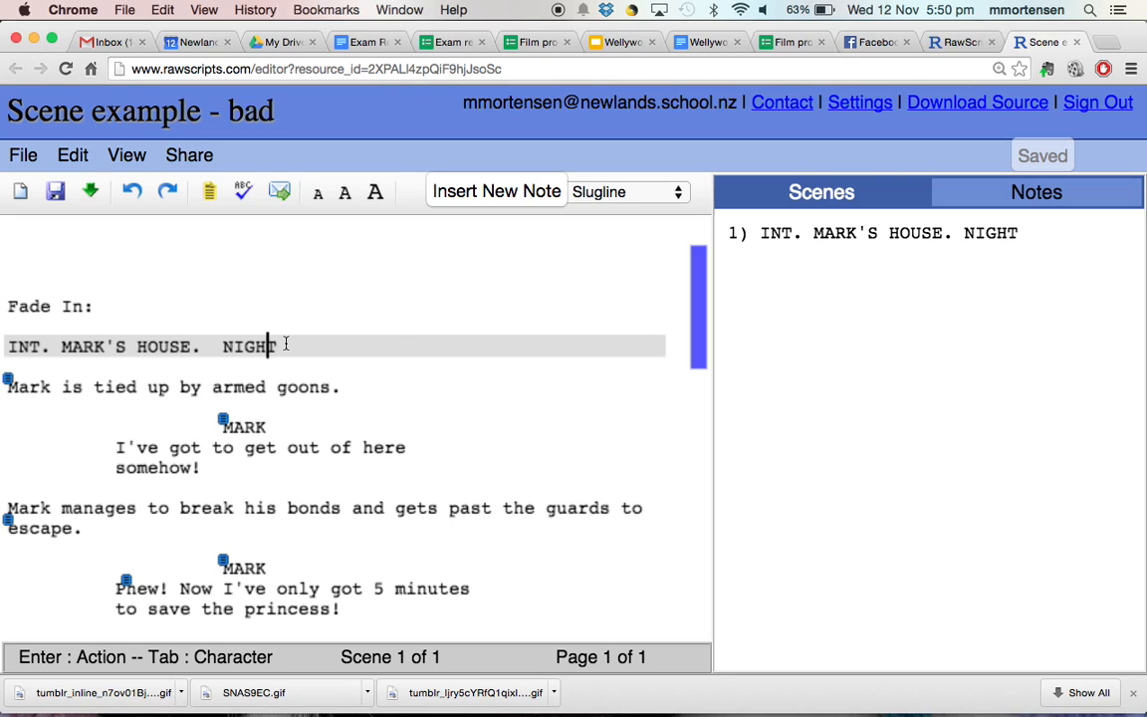
- Step through the scene's lines, then add a new line after 'to save the princess!'
click(128, 386)
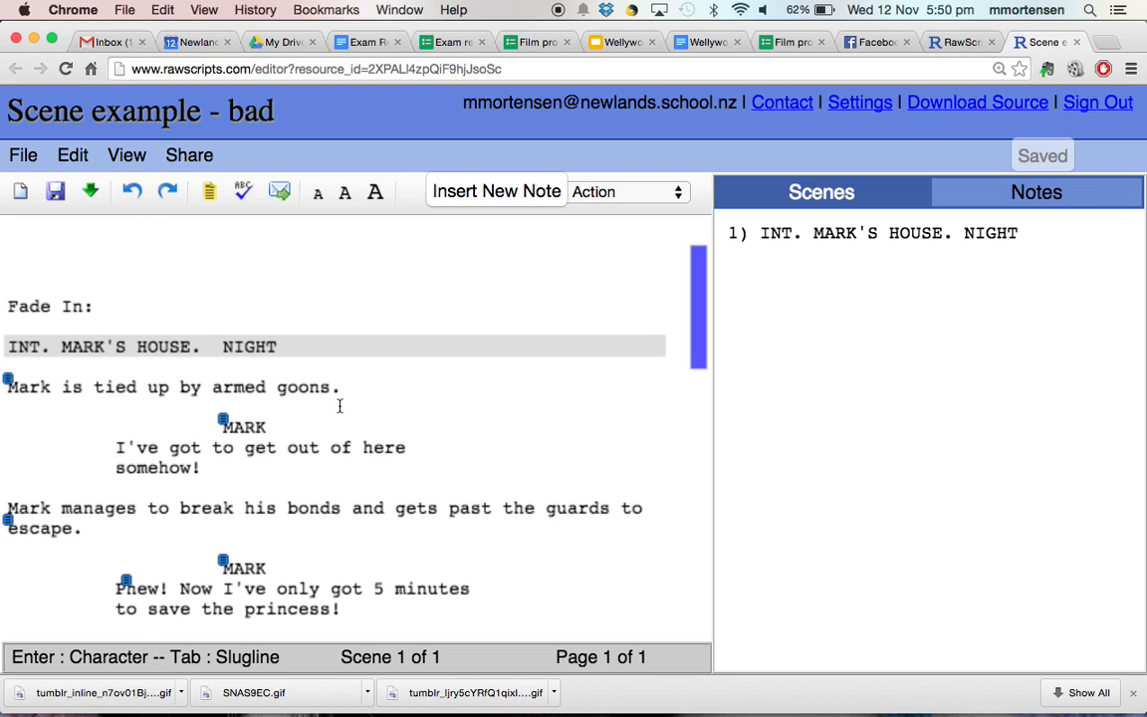
click(256, 428)
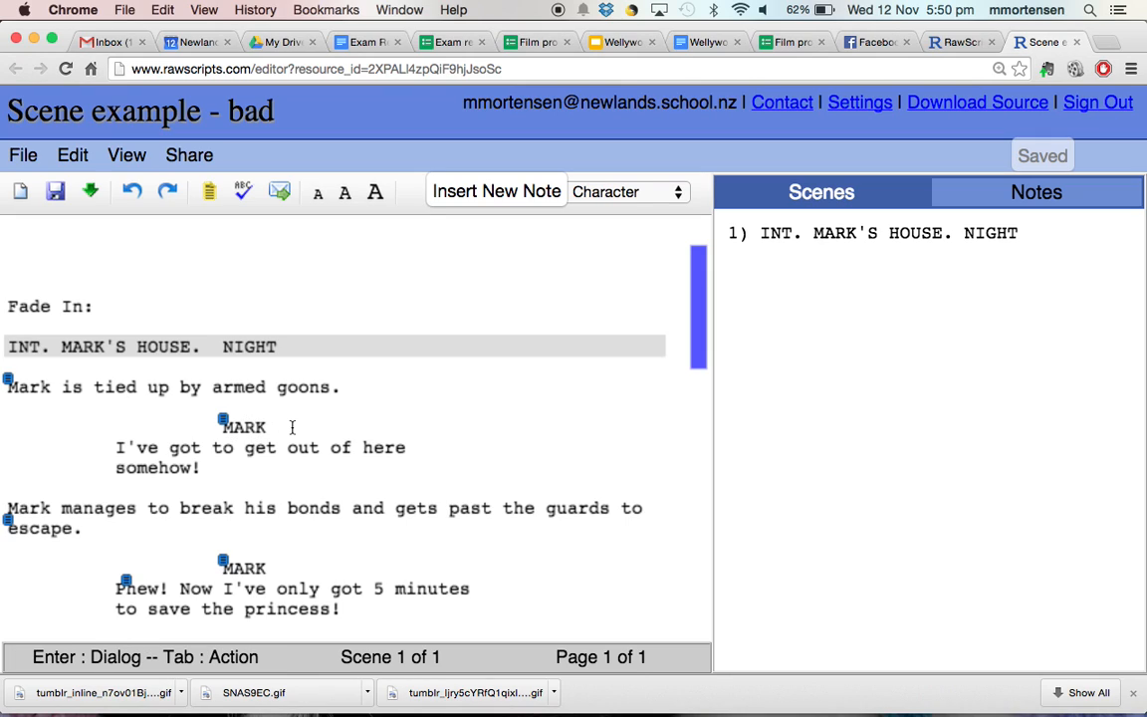
scroll(274, 428, down, 3)
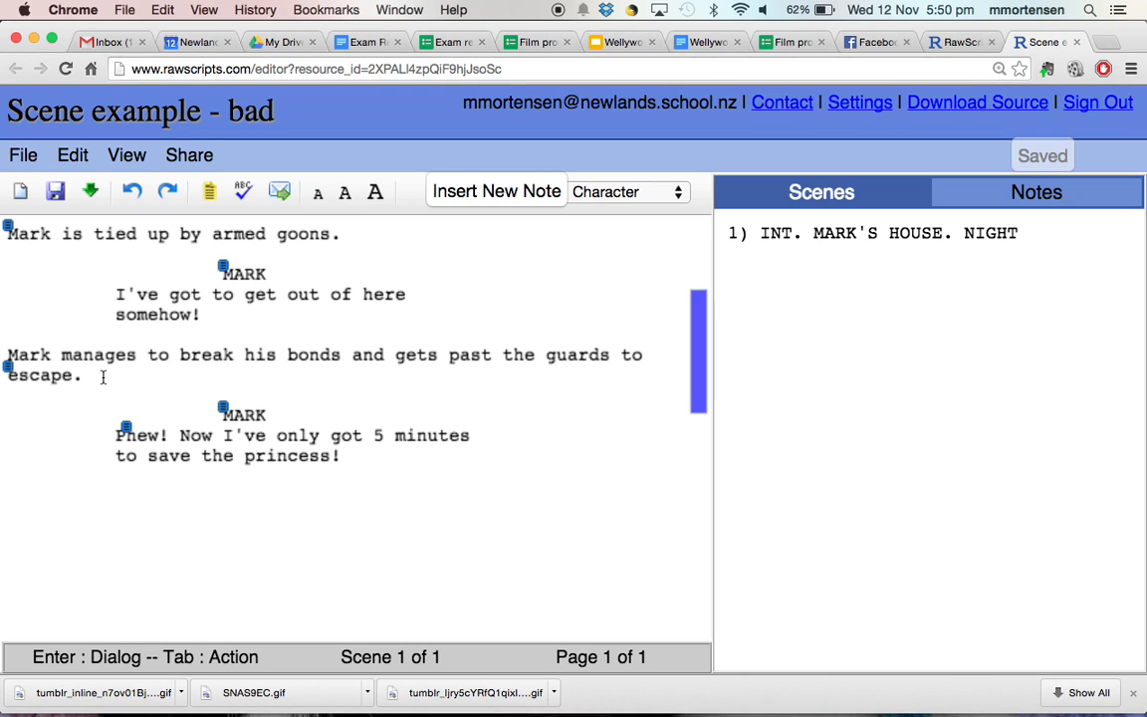
click(72, 355)
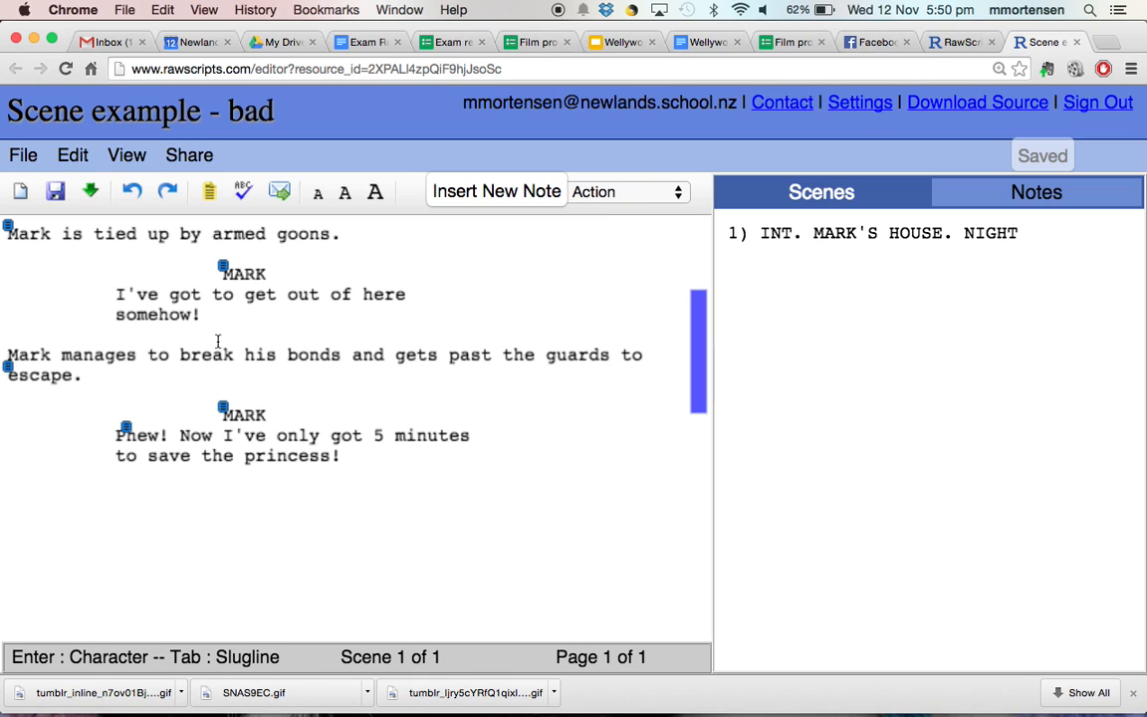
click(252, 412)
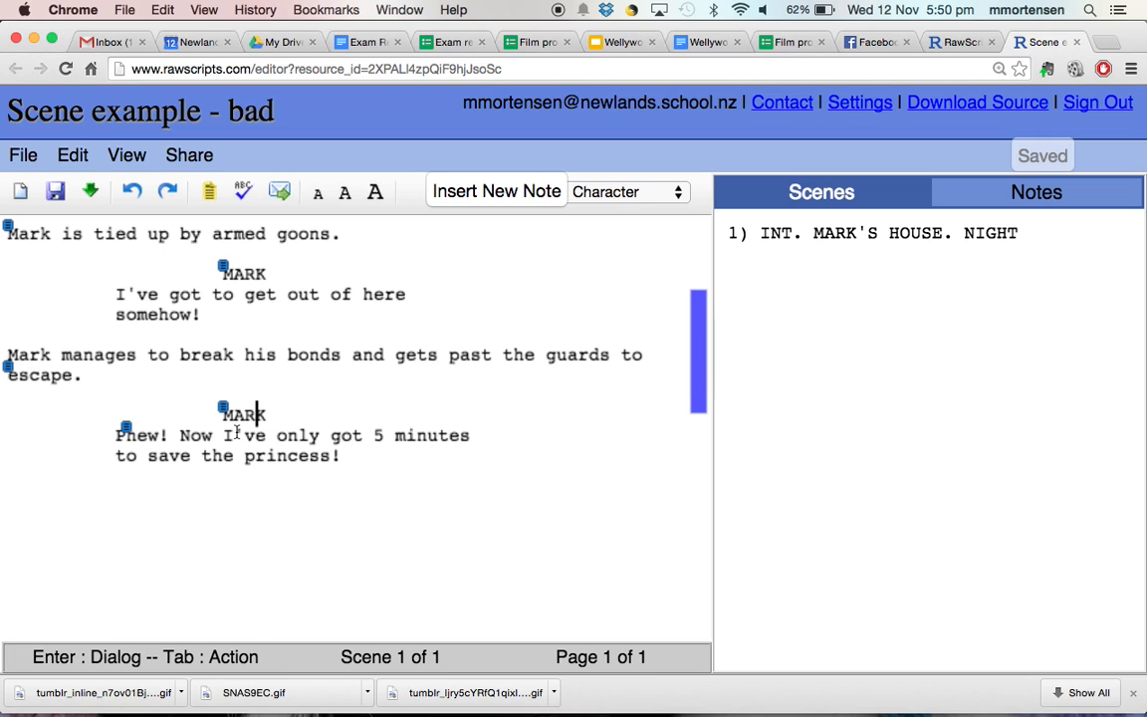
click(387, 459)
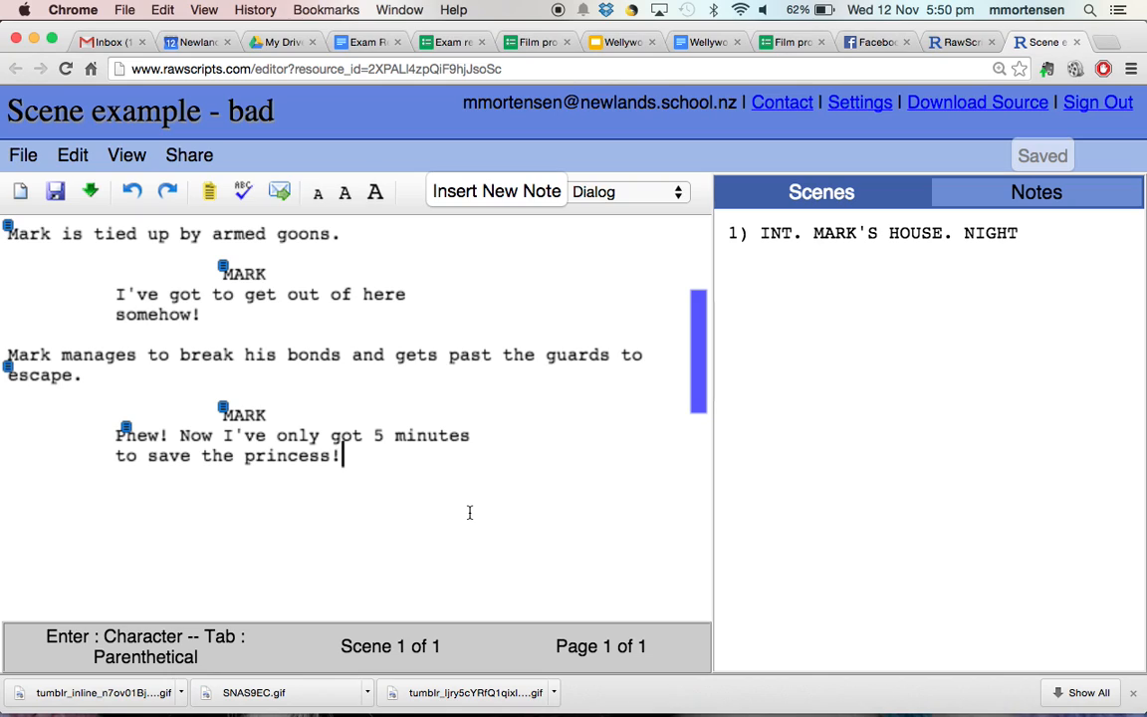
key(Return)
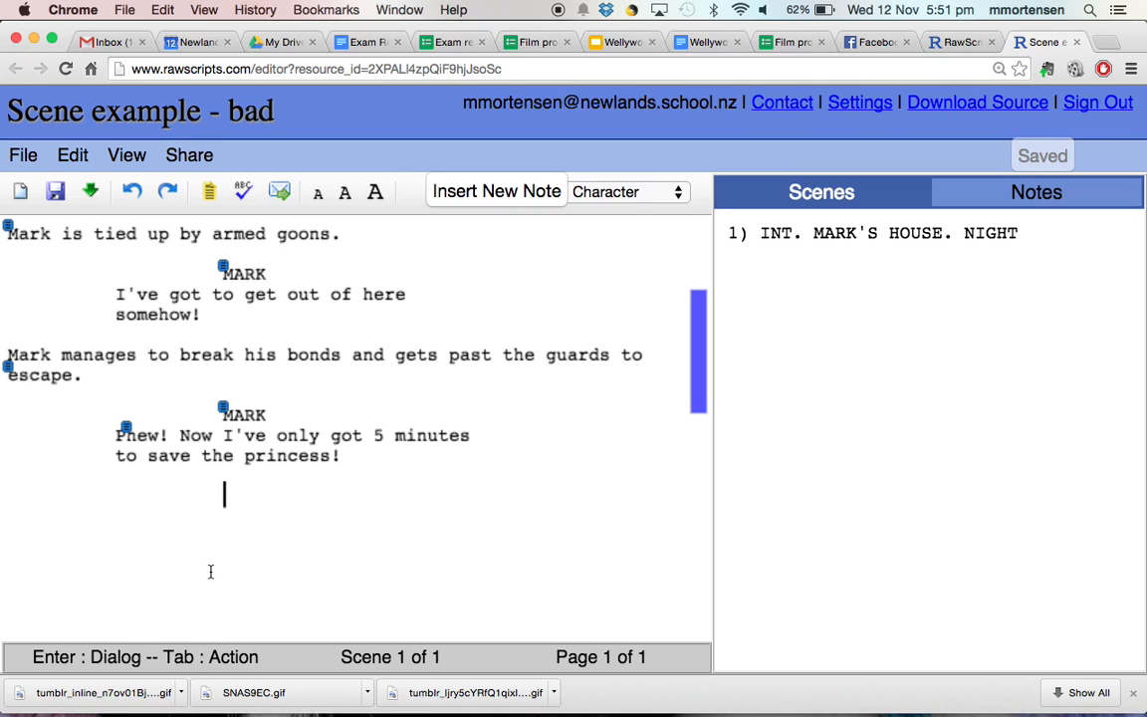
- Write the action line where Mark meets a small army of killer clowns from outer space
key(Tab)
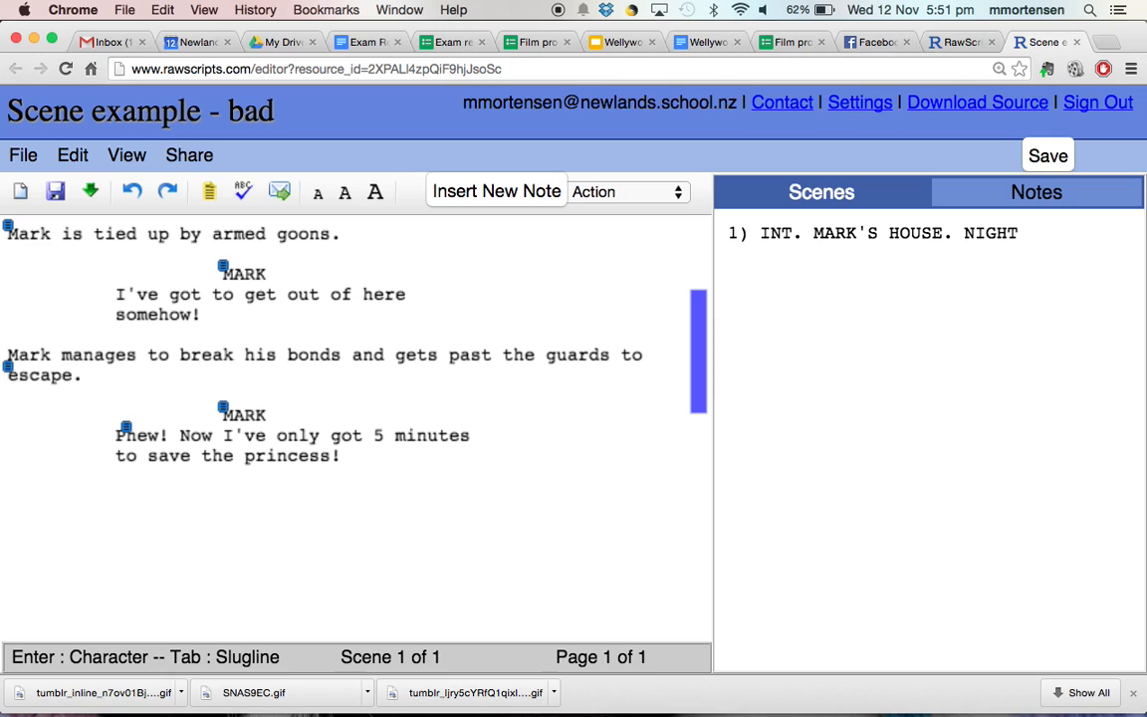
text(Mark runs out the door )
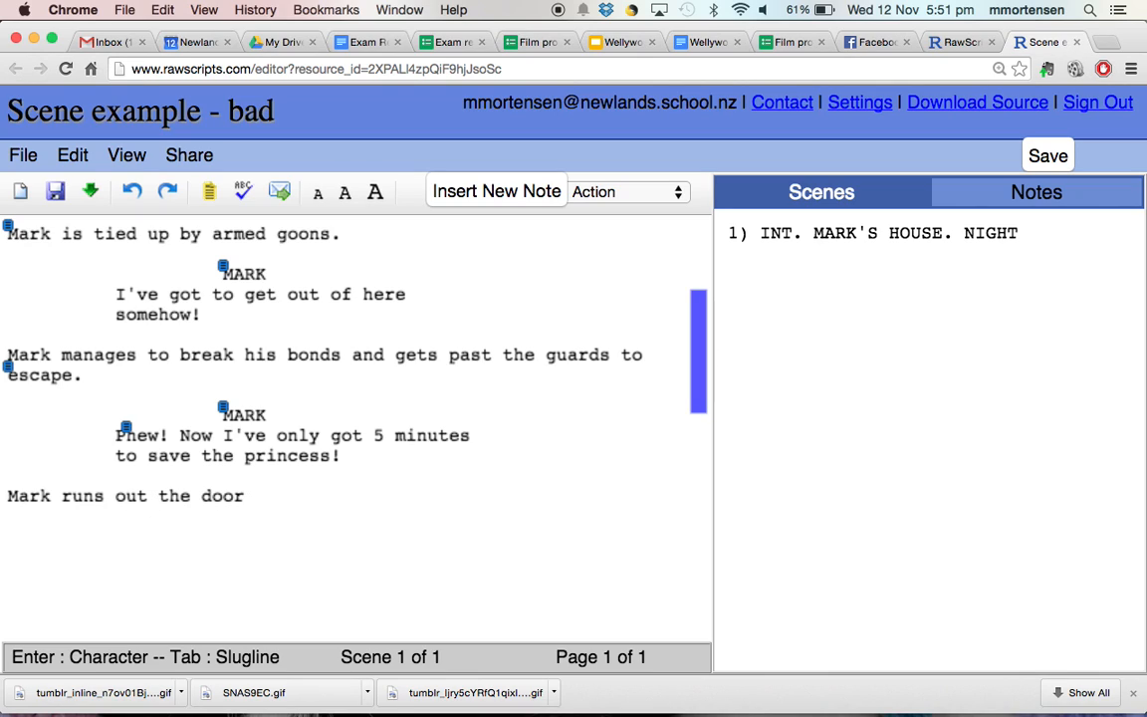
text(only to be greeted by a )
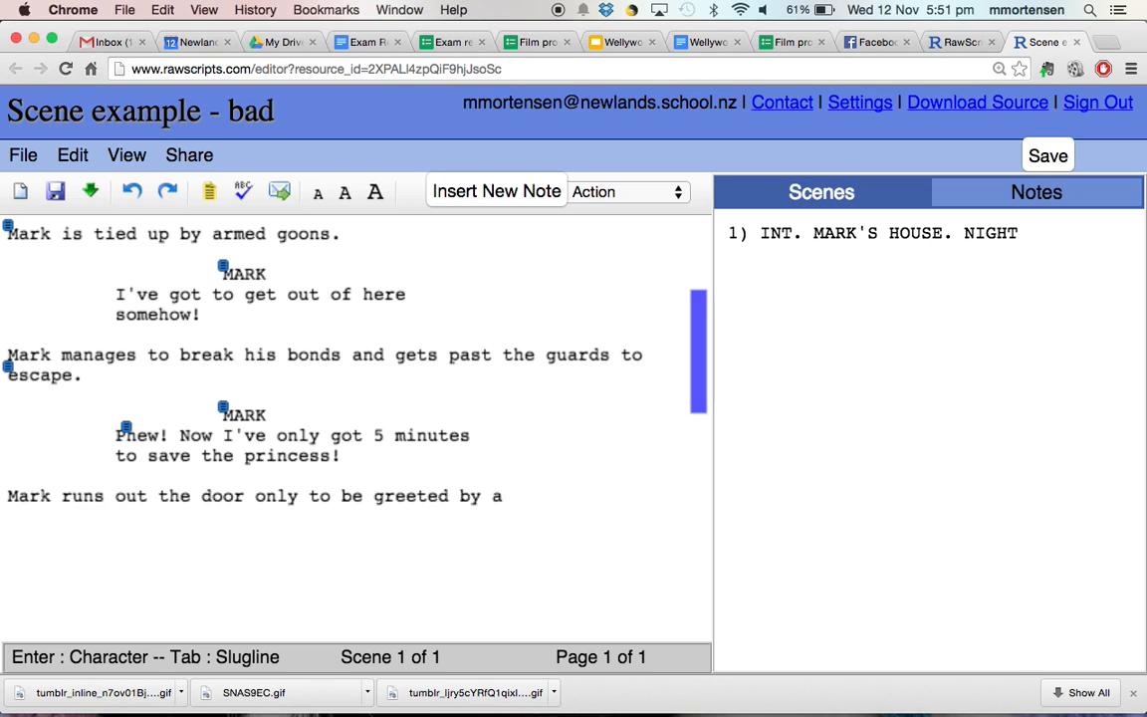
text(small army o)
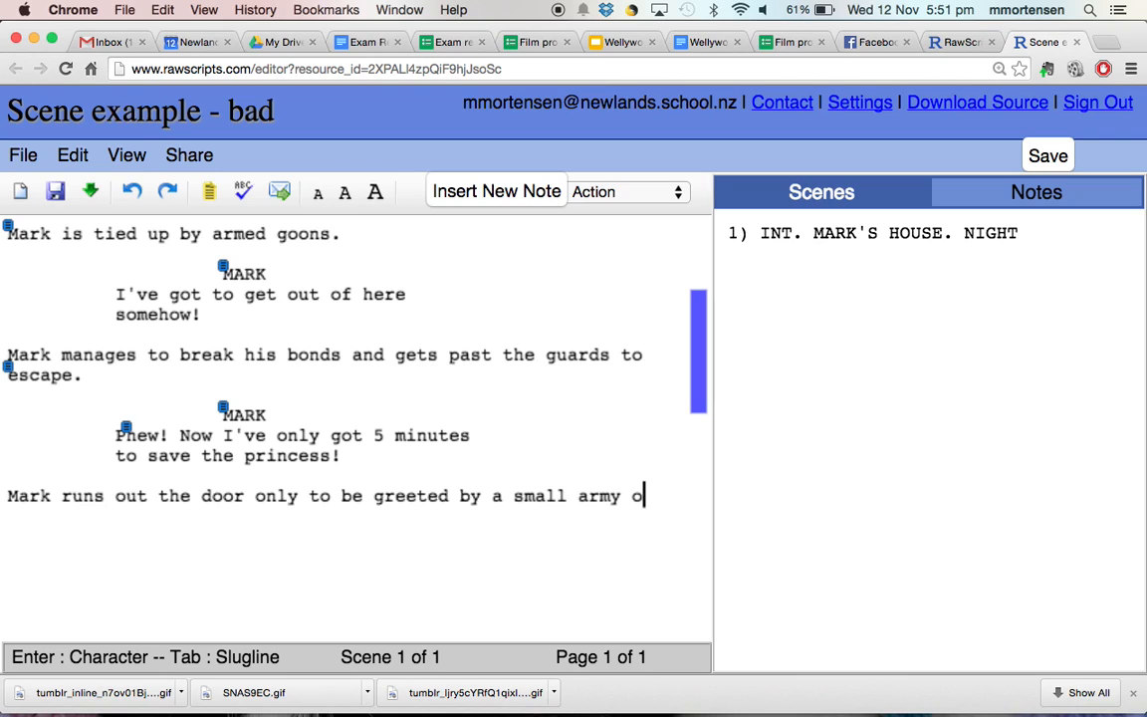
text(f killer )
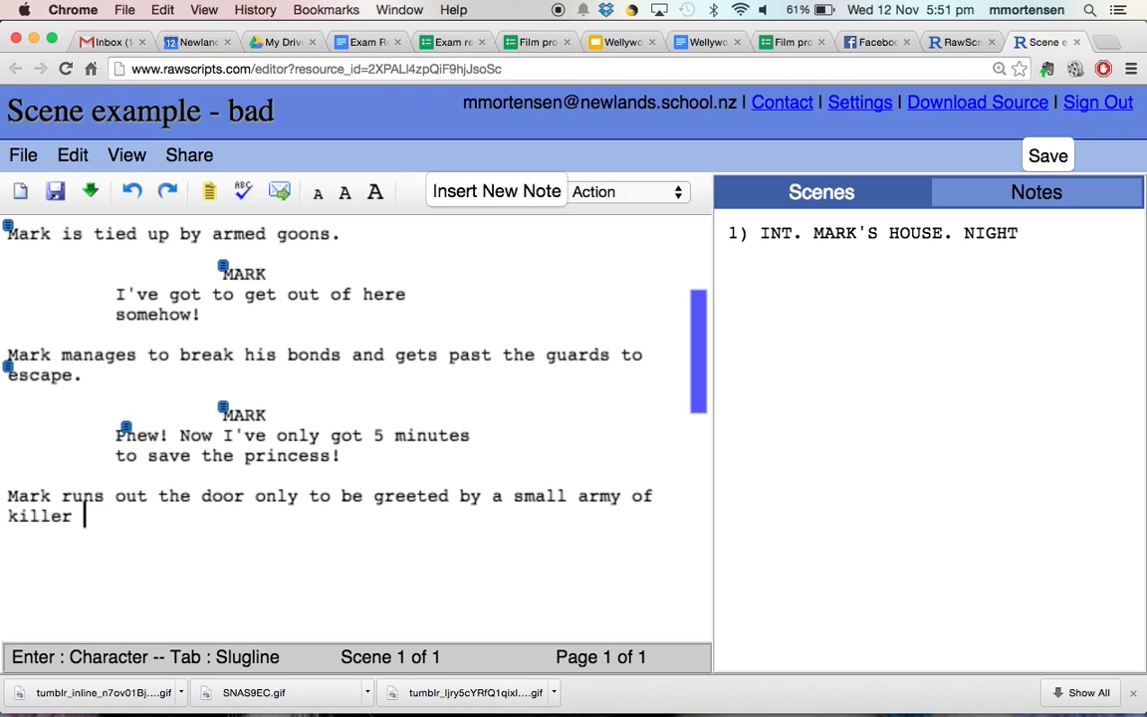
text(clowns from)
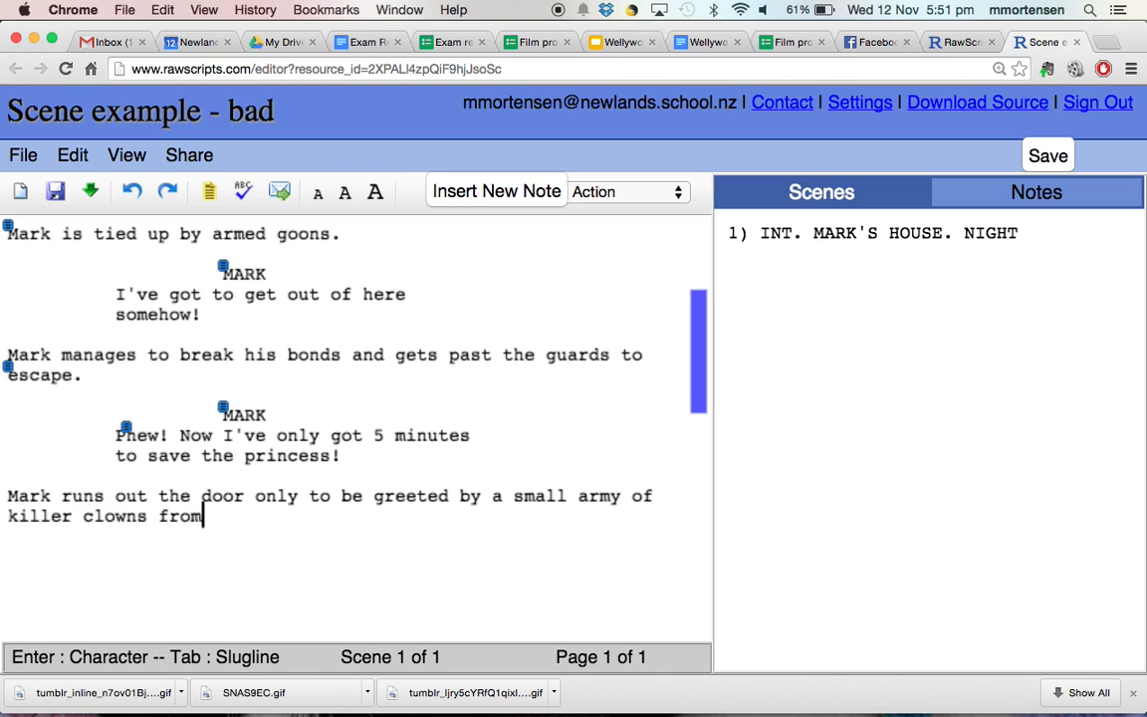
text( outer )
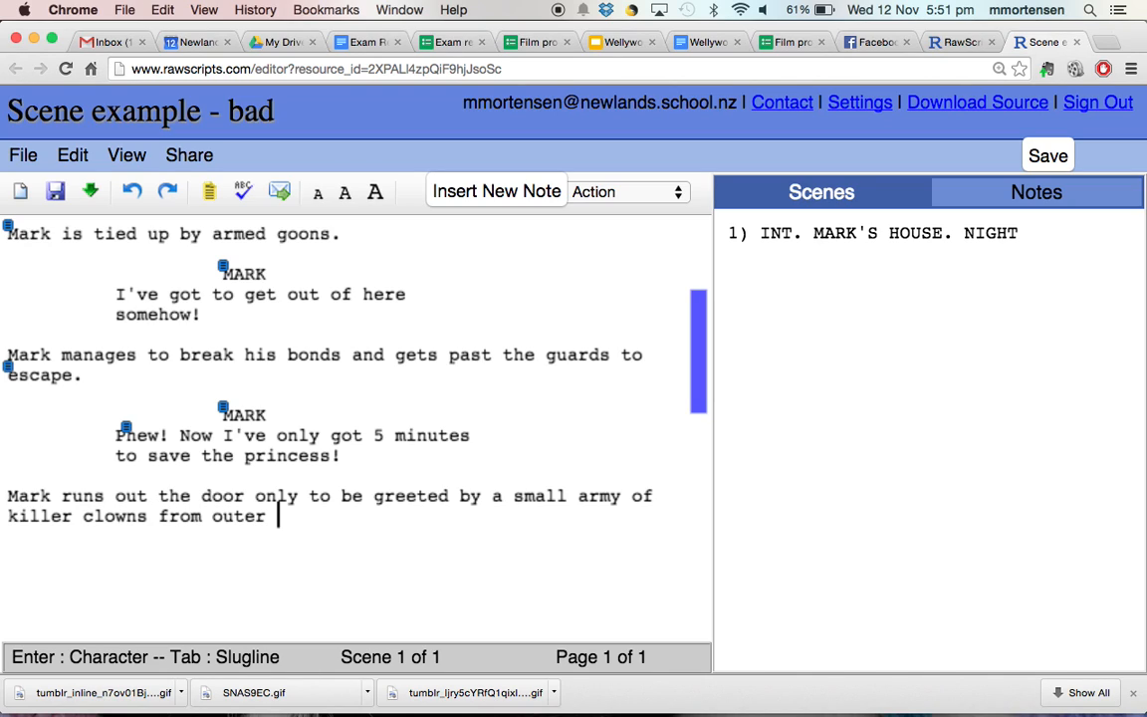
text(space.)
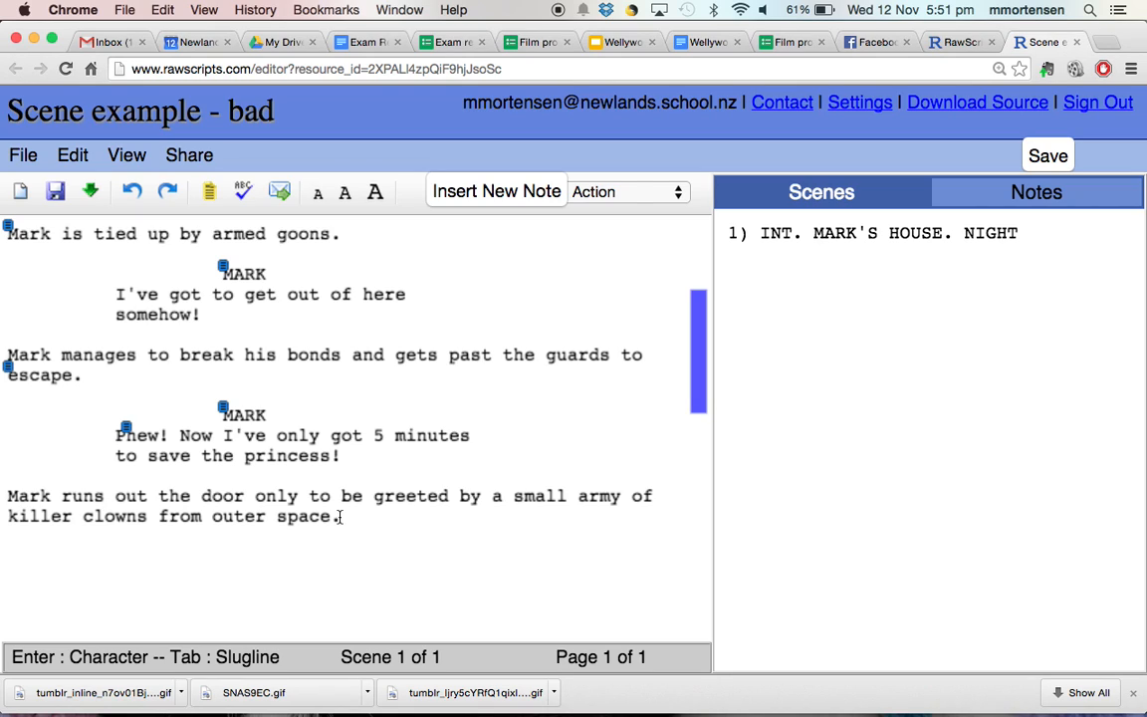
key(Return)
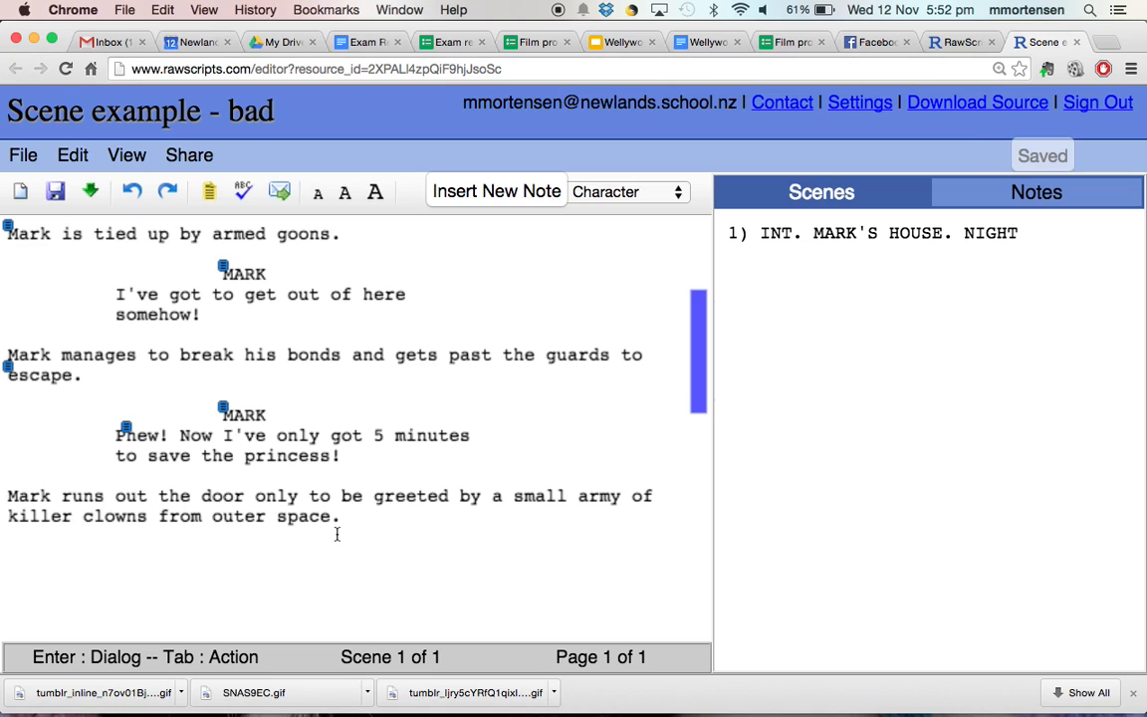
- Enter the character cue KILLER CLOWN # 1 and move to his dialogue line
text(KI)
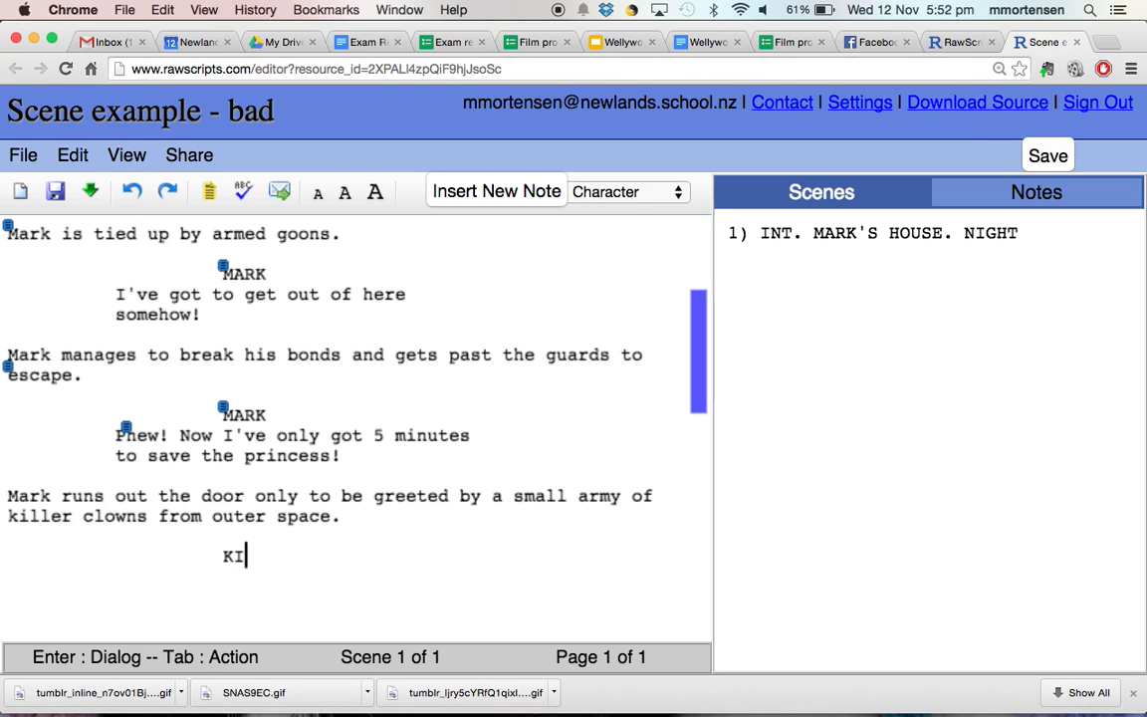
text(LLER CL)
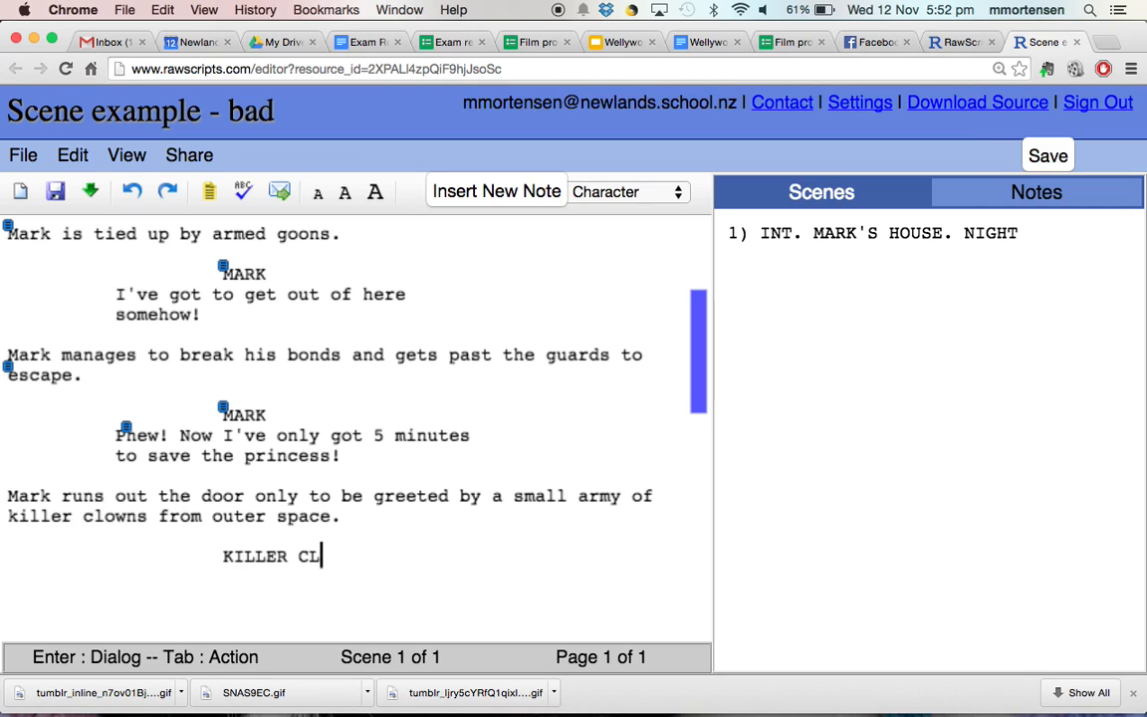
text(OWN # 1)
key(Return)
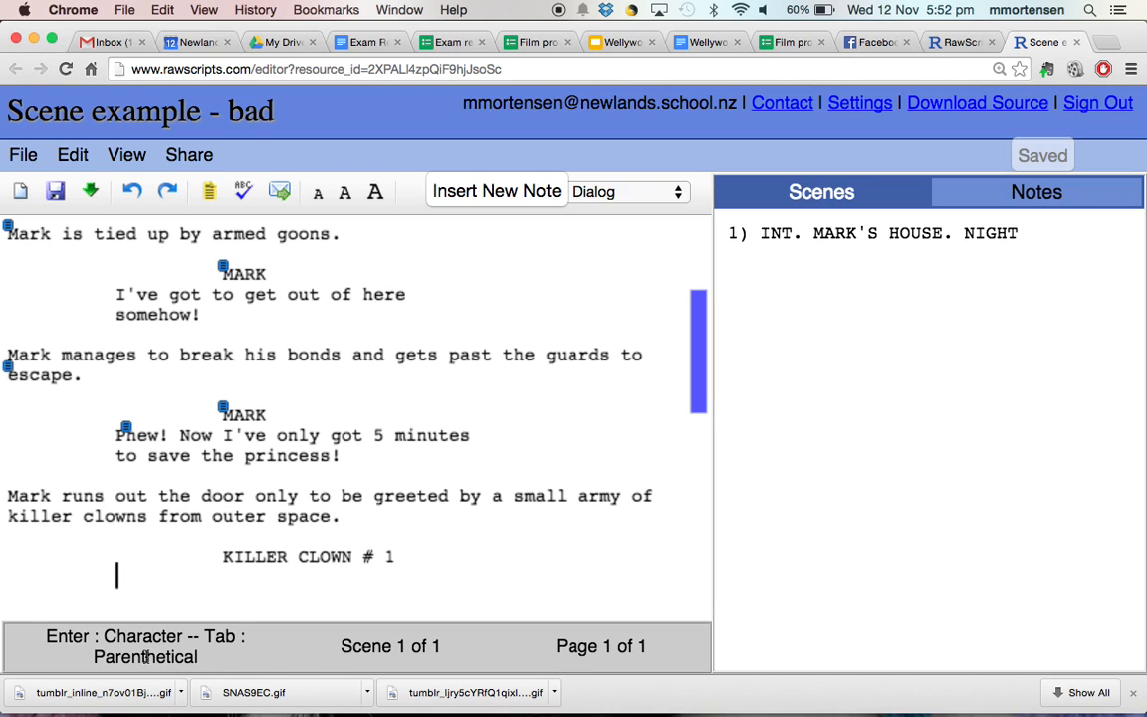
- Give the clown the parenthetical 'laughs maniacally' and the line 'We have you now Skywalker!'
key(Tab)
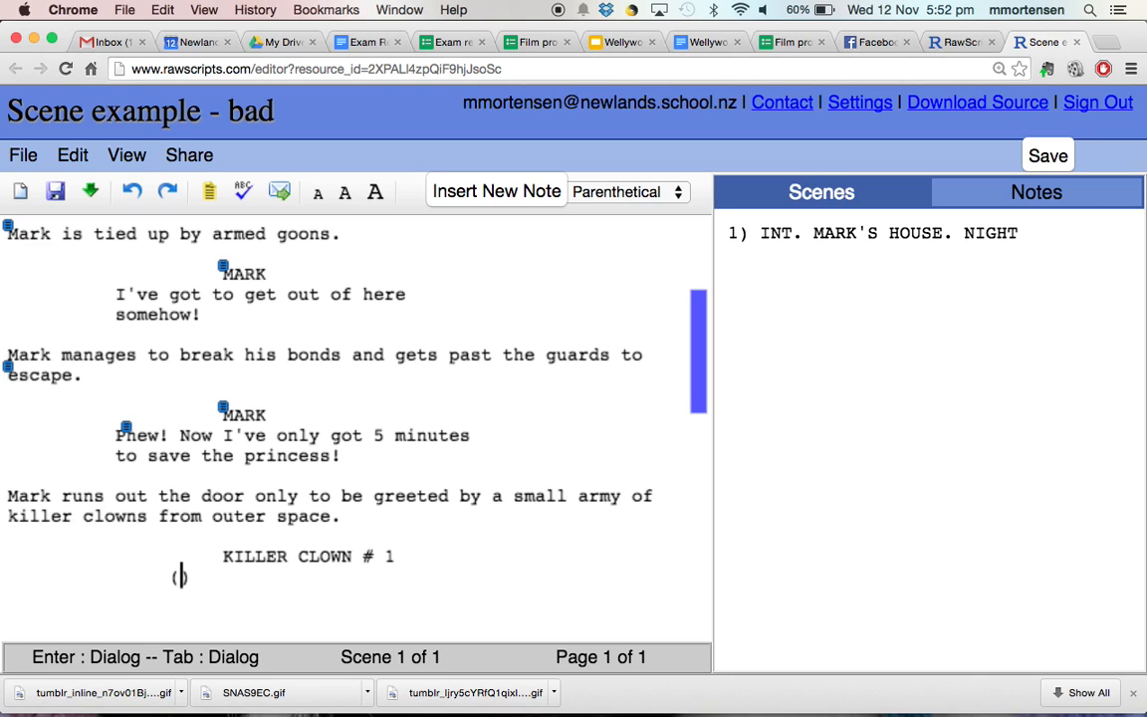
text(laugh)
text(s mani)
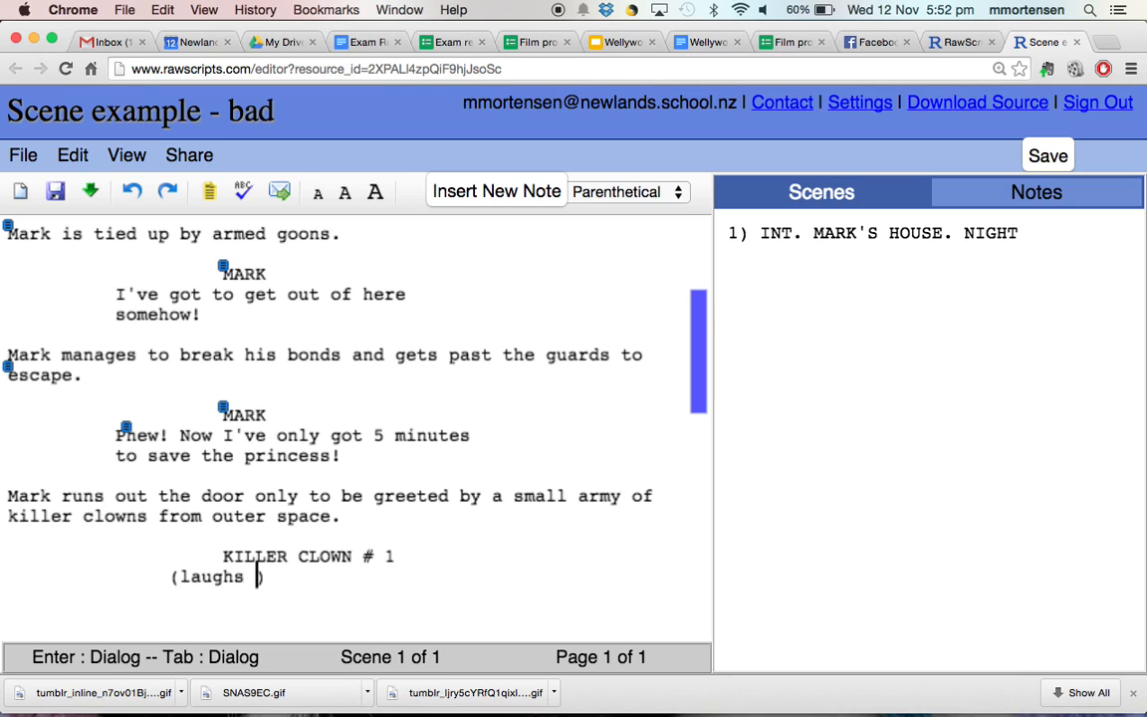
text(acally)
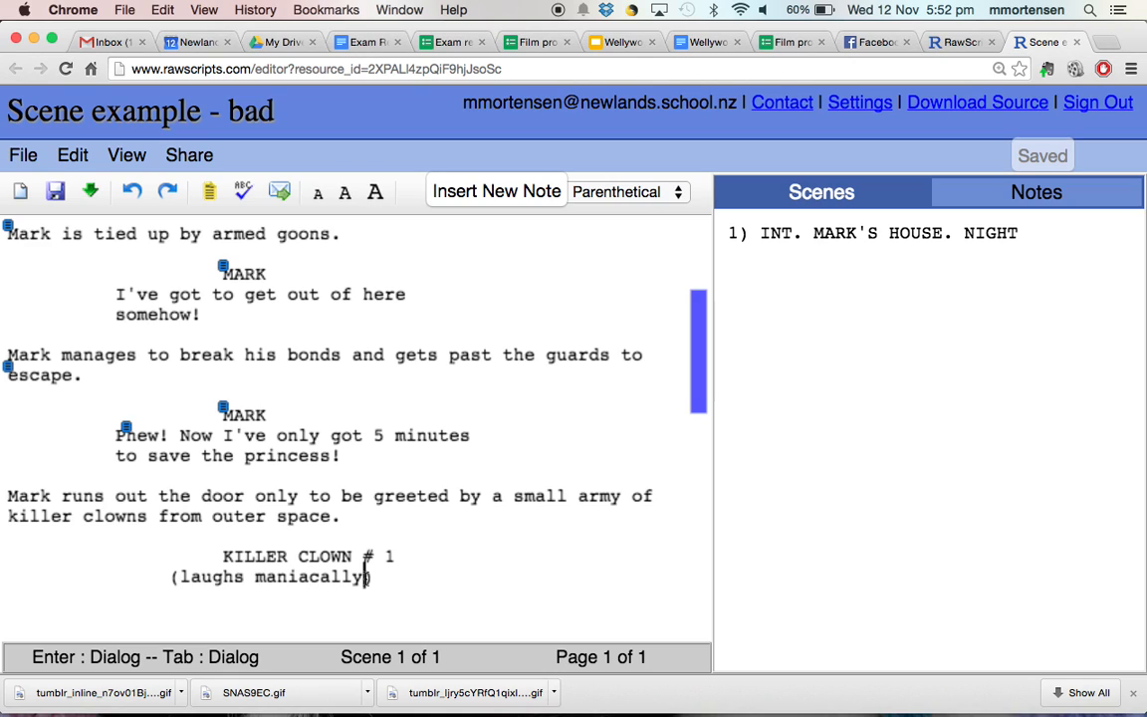
key(Return)
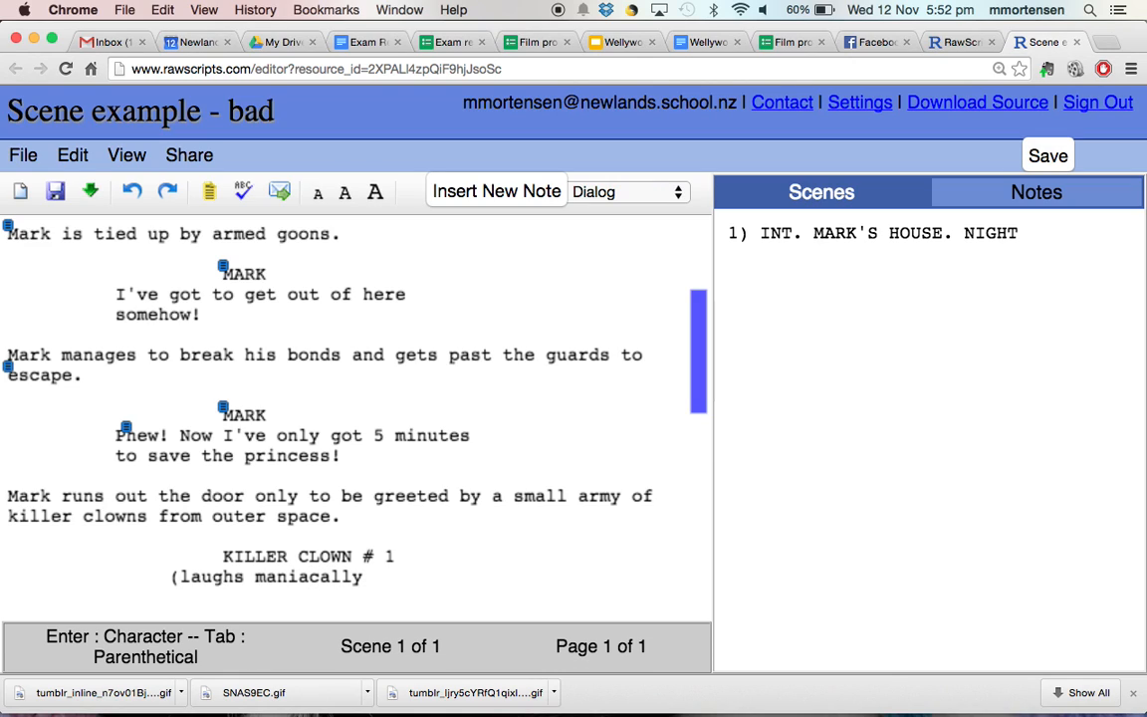
text(We have you now)
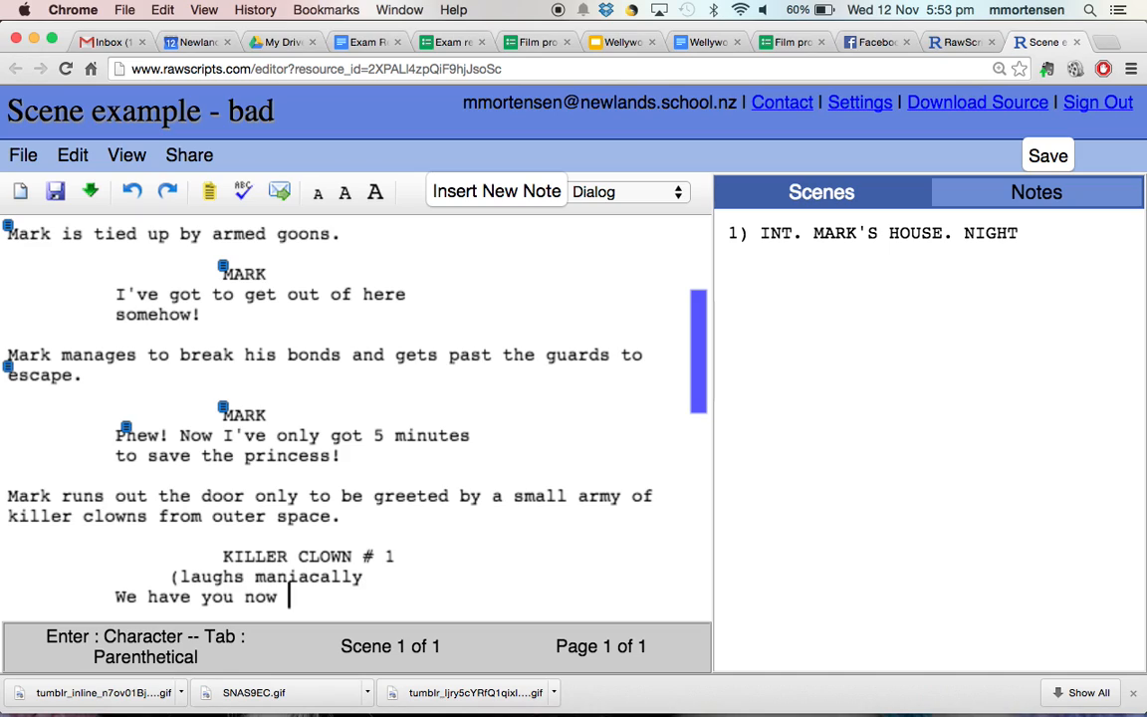
text( Skywalker!)
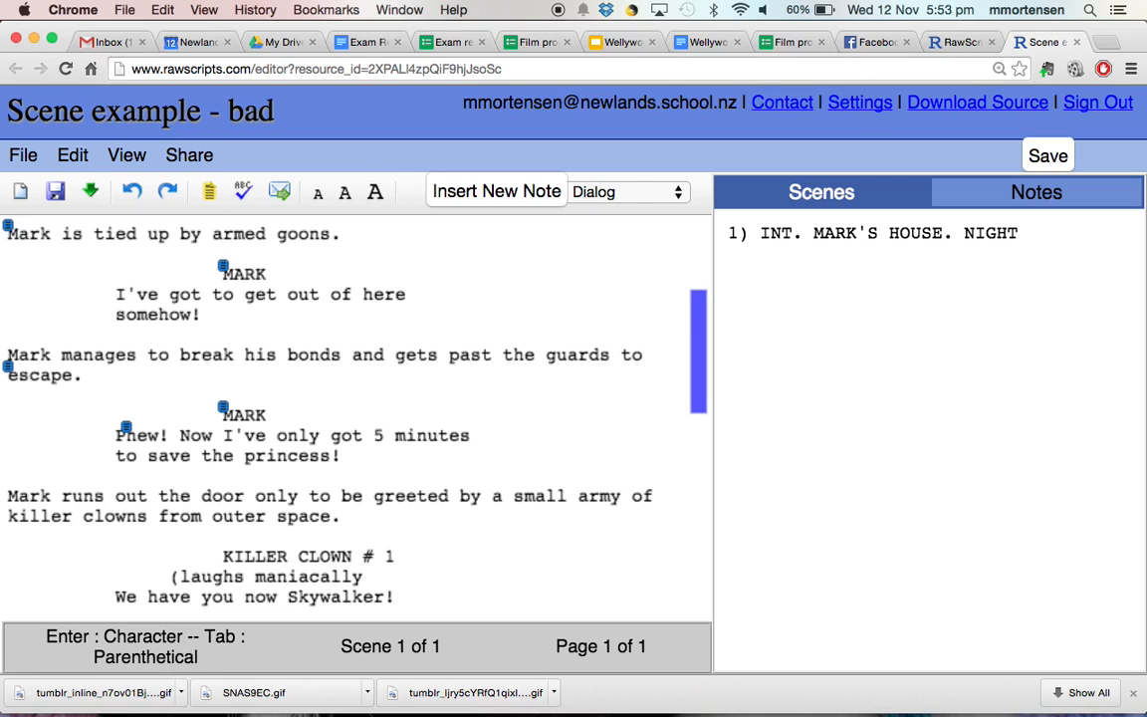
key(Return)
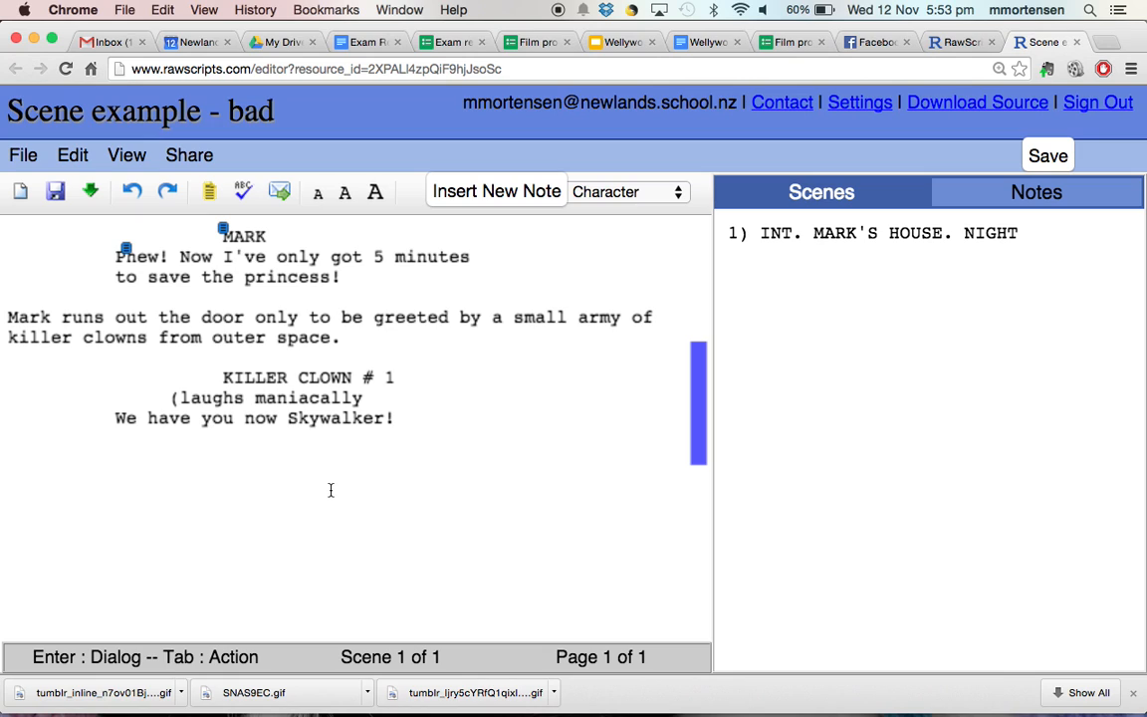
scroll(330, 490, up, 4)
scroll(330, 490, down, 3)
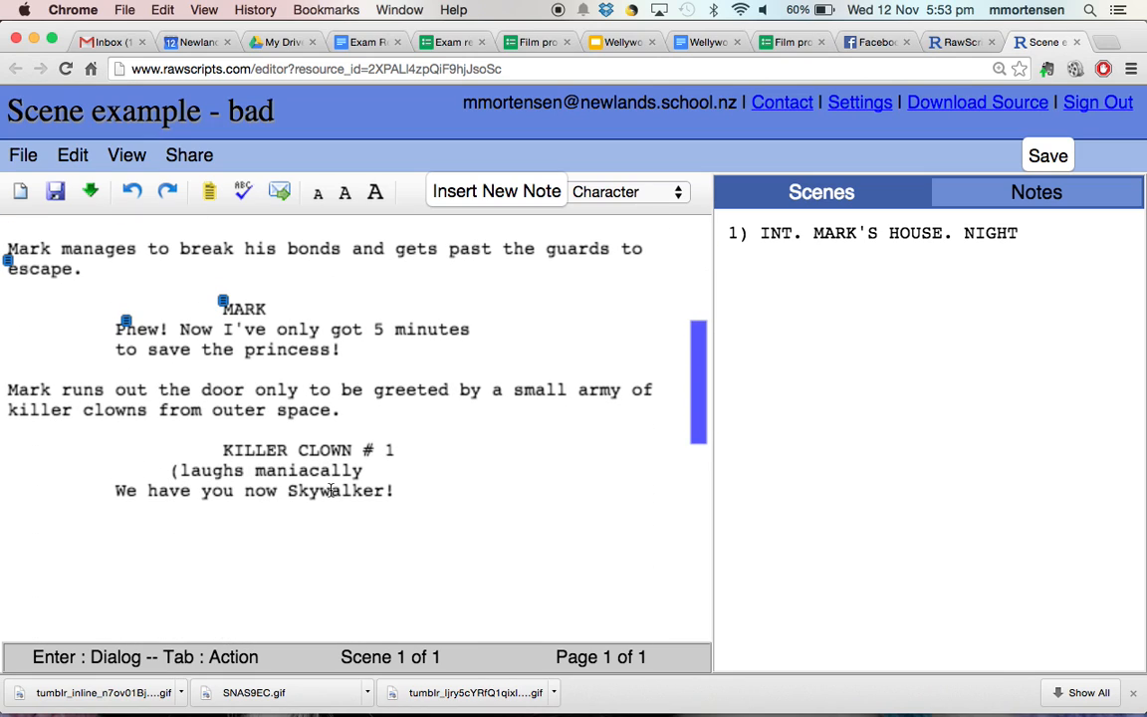
scroll(422, 484, up, 5)
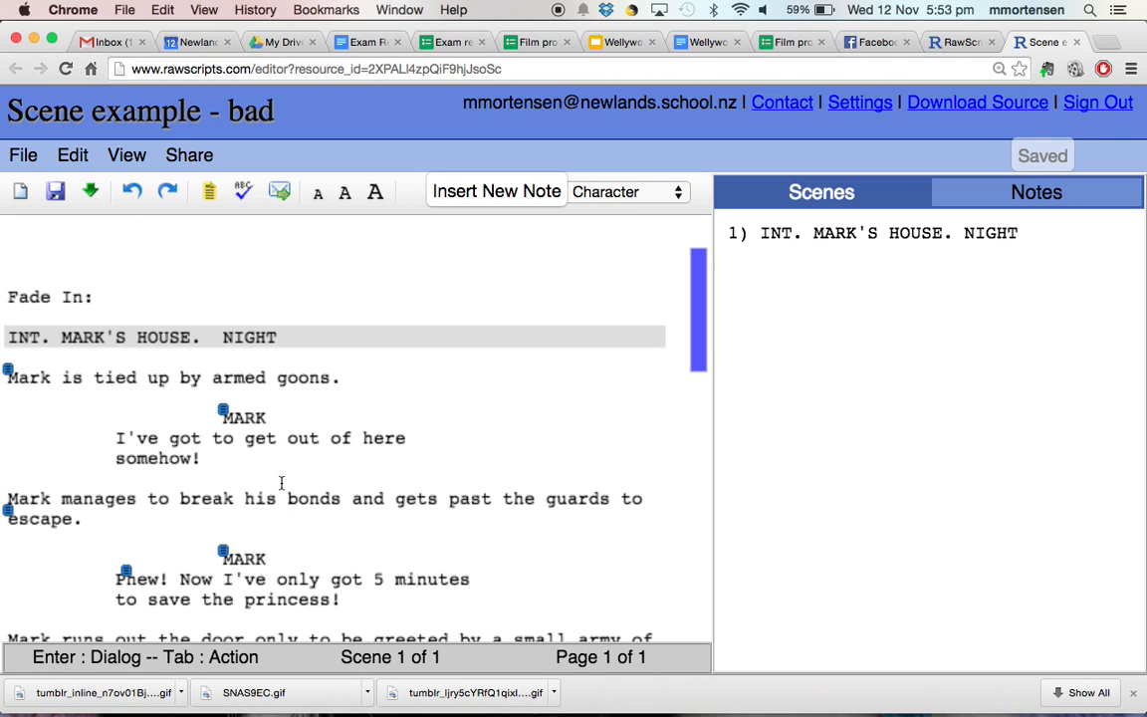
scroll(281, 483, down, 10)
scroll(282, 483, up, 5)
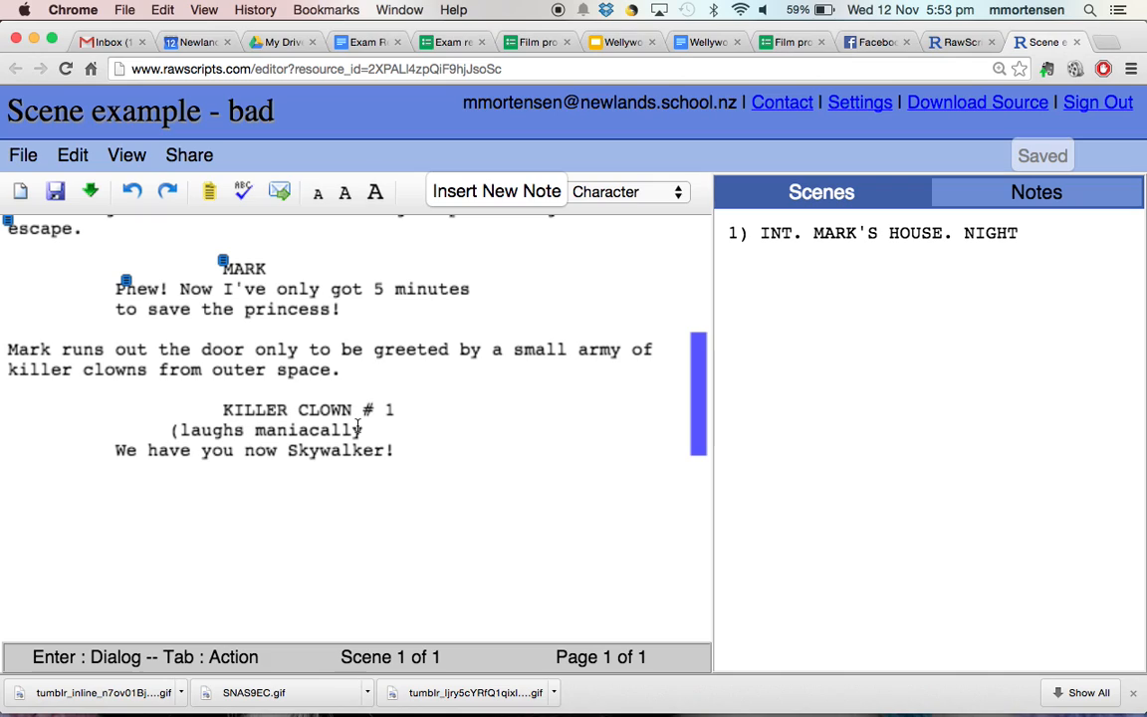
- Add the closing bracket so the parenthetical reads '(laughs maniacally)'
click(365, 428)
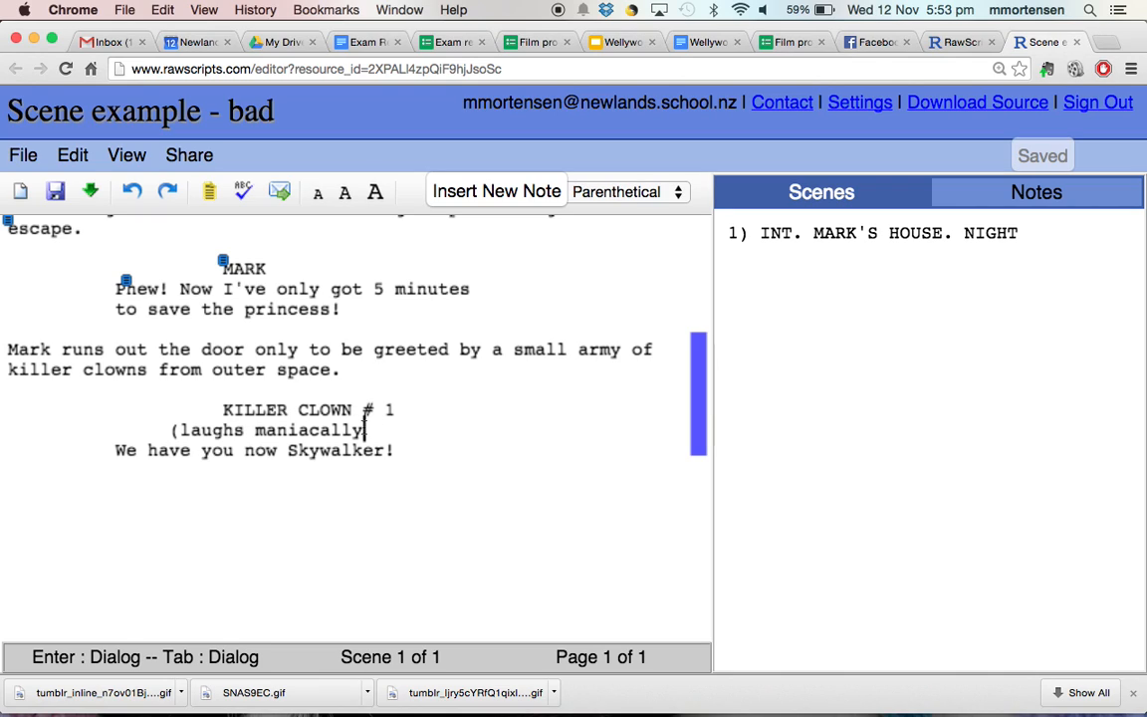
text())
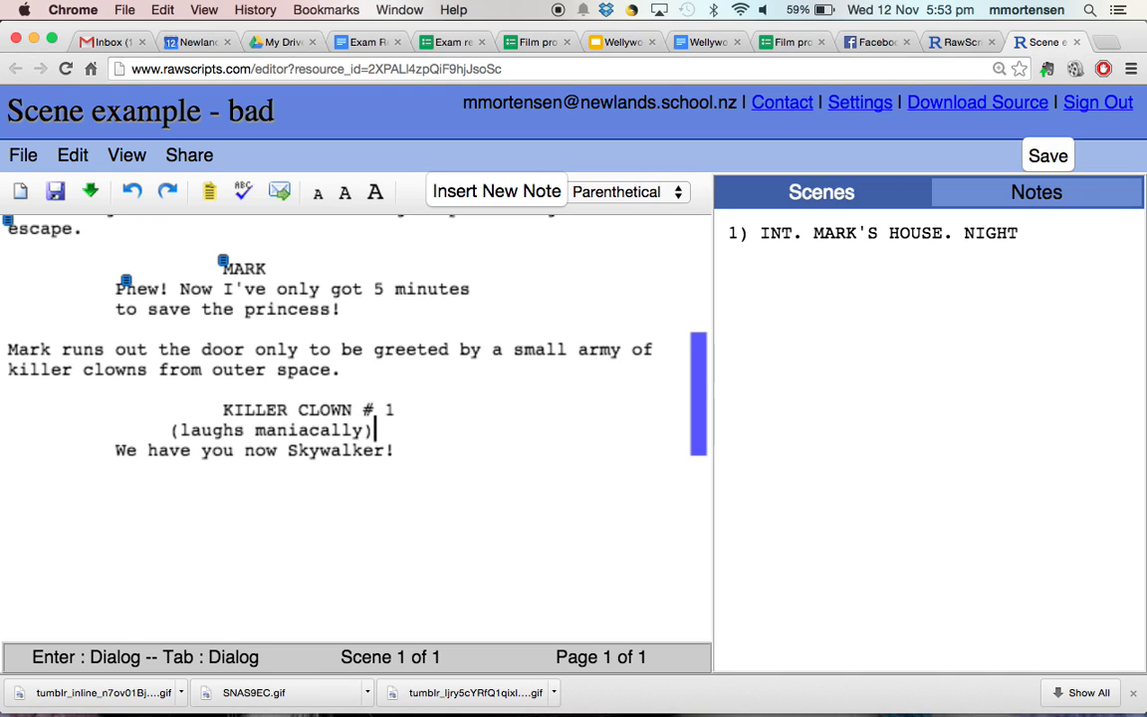
click(260, 441)
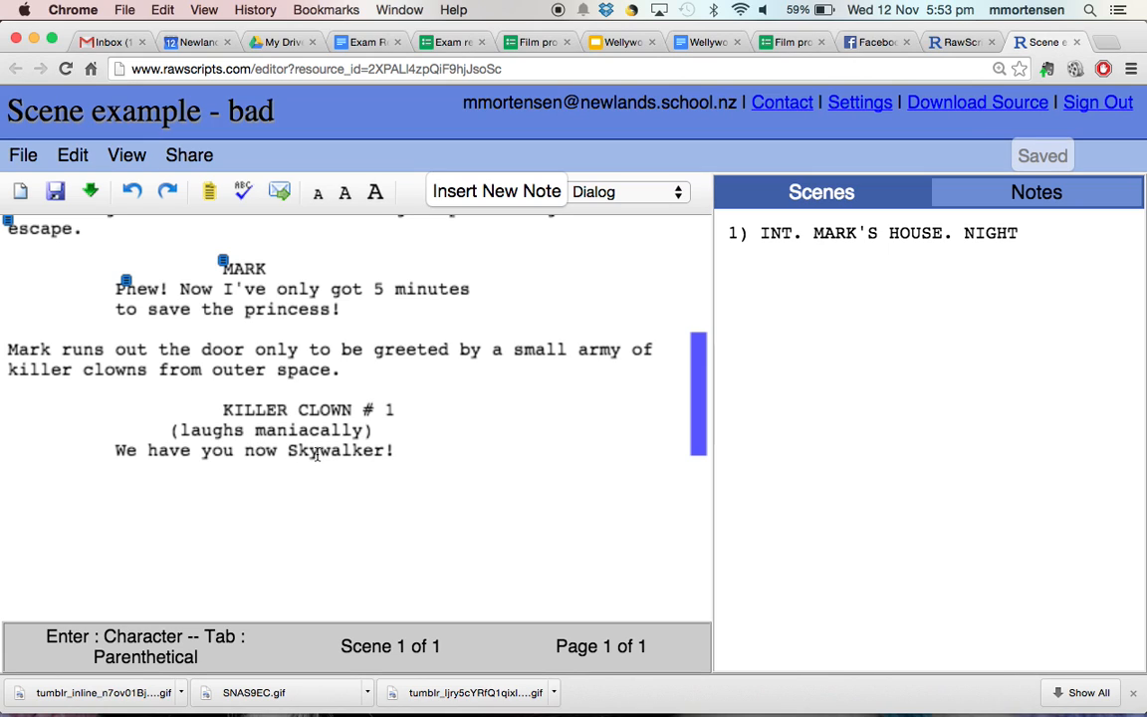
scroll(317, 453, up, 5)
scroll(316, 453, down, 3)
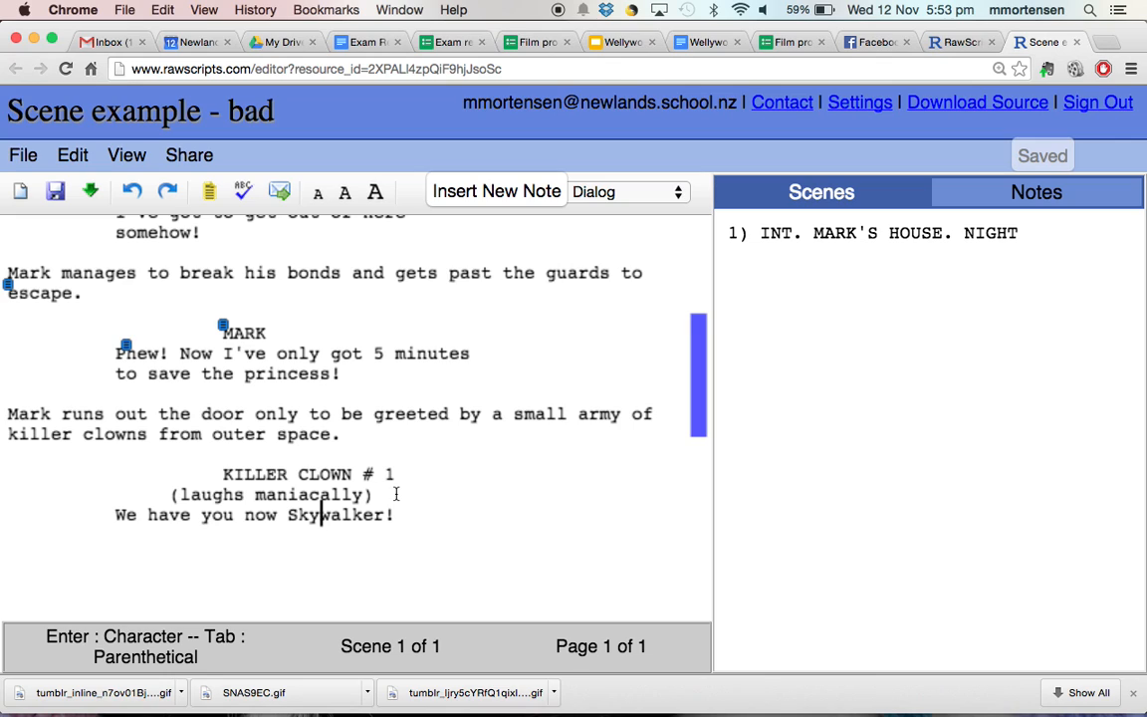
scroll(395, 494, up, 5)
scroll(396, 495, down, 1)
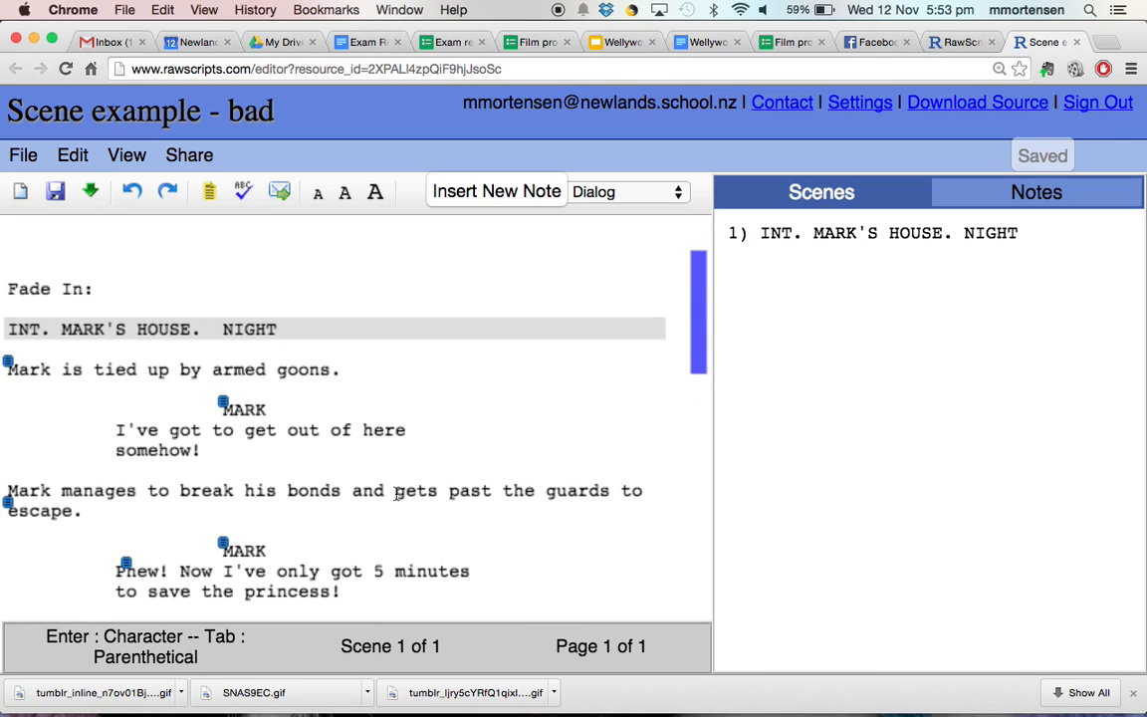
- Save and close 'Scene example - bad', then open 'Scene example - good'
click(23, 157)
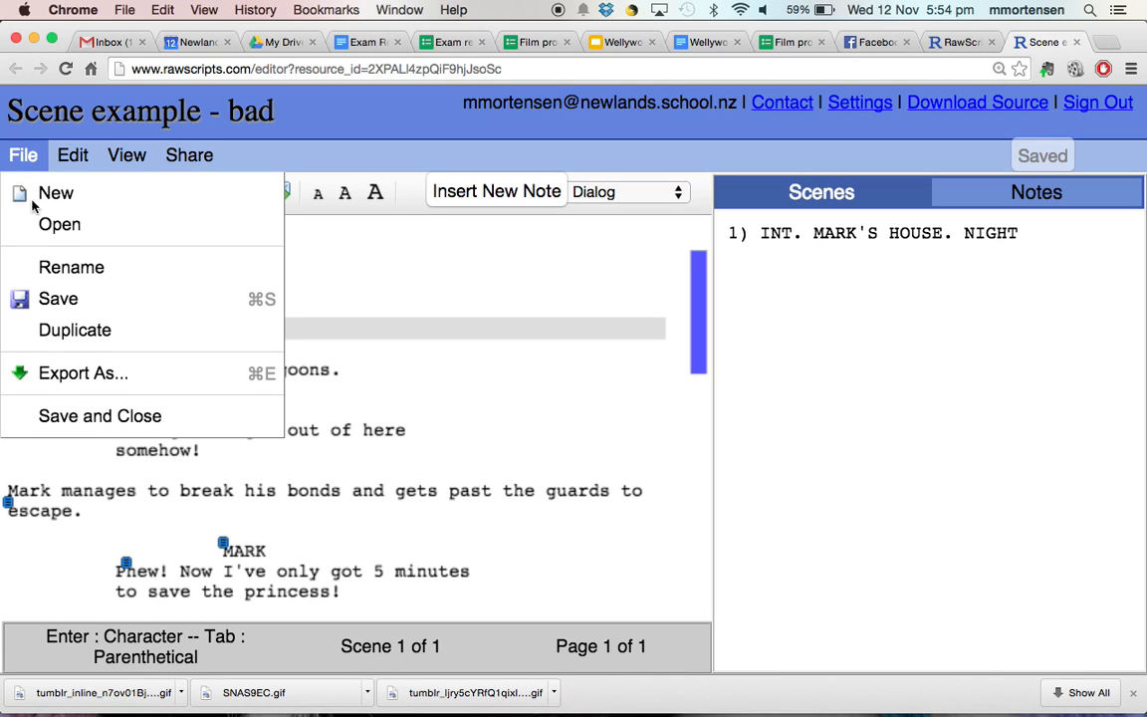
click(76, 418)
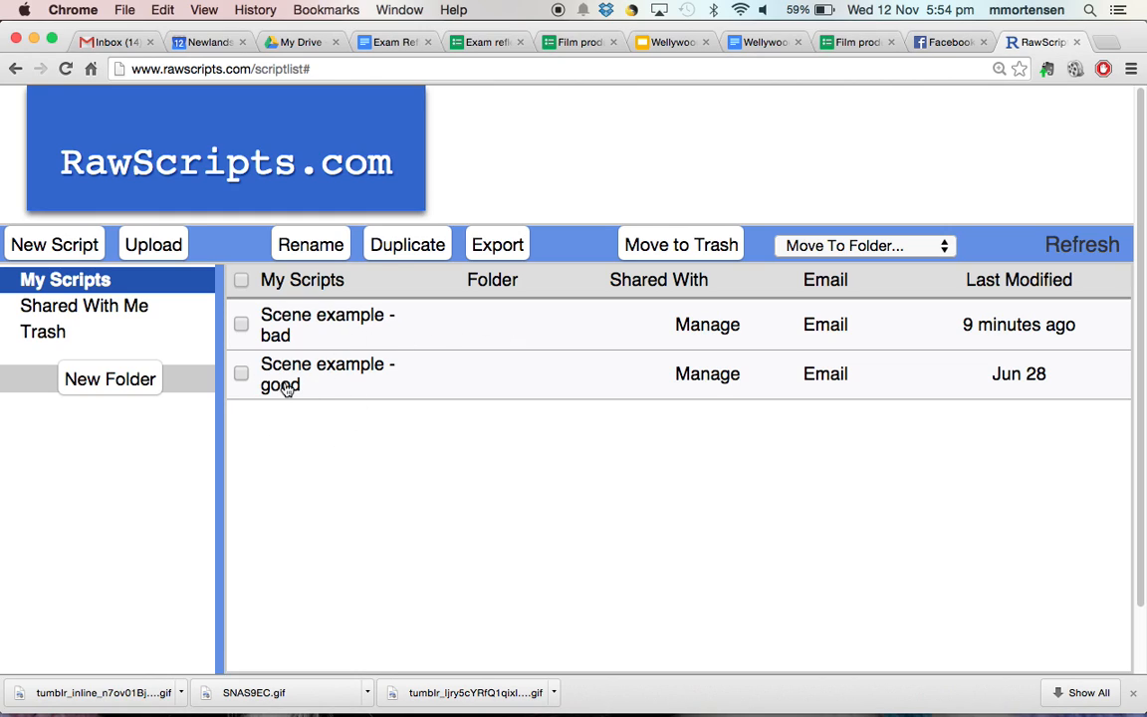
click(285, 388)
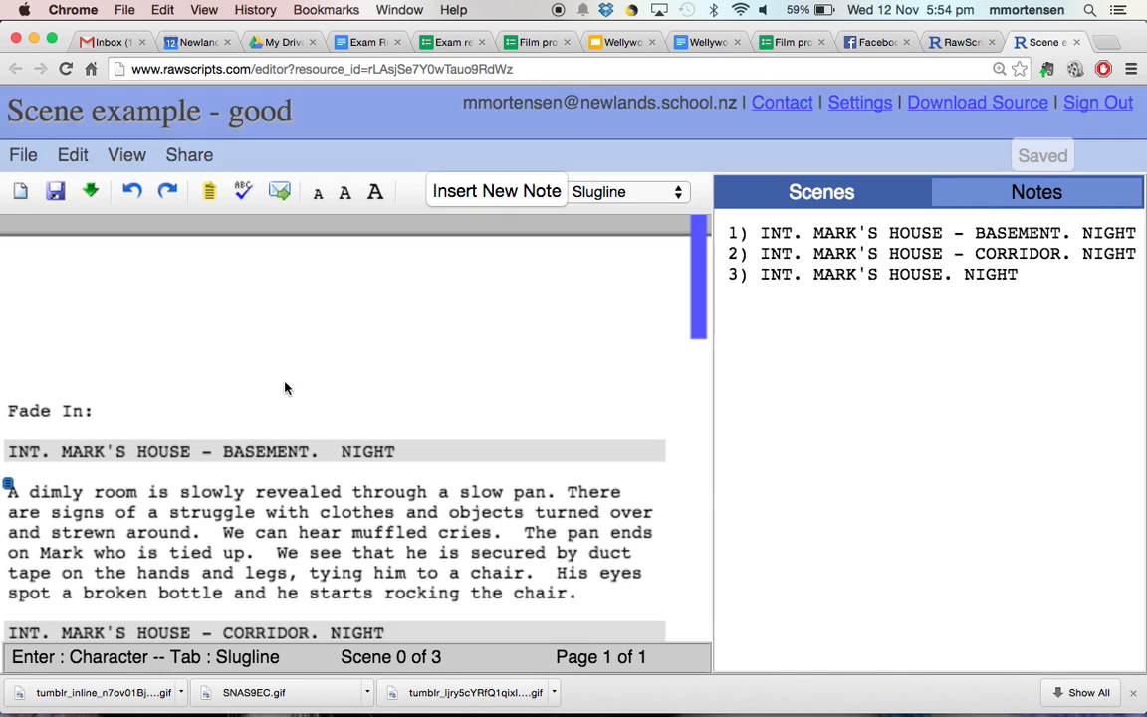
scroll(295, 355, down, 8)
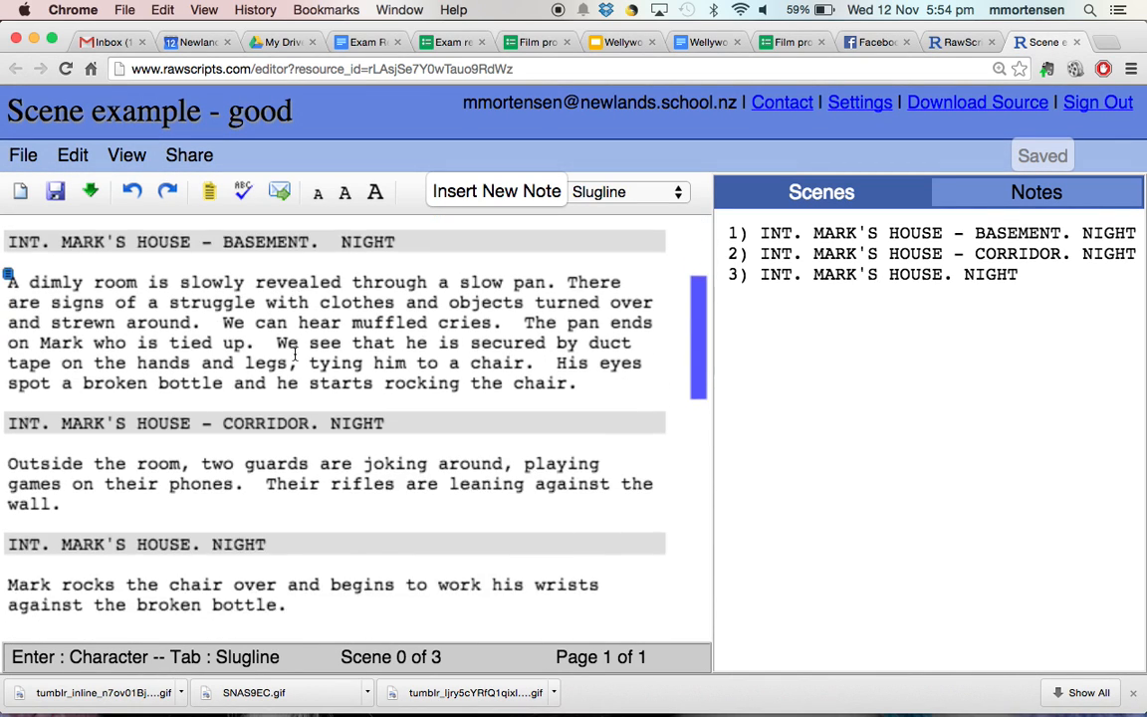
scroll(295, 356, up, 7)
scroll(294, 356, down, 2)
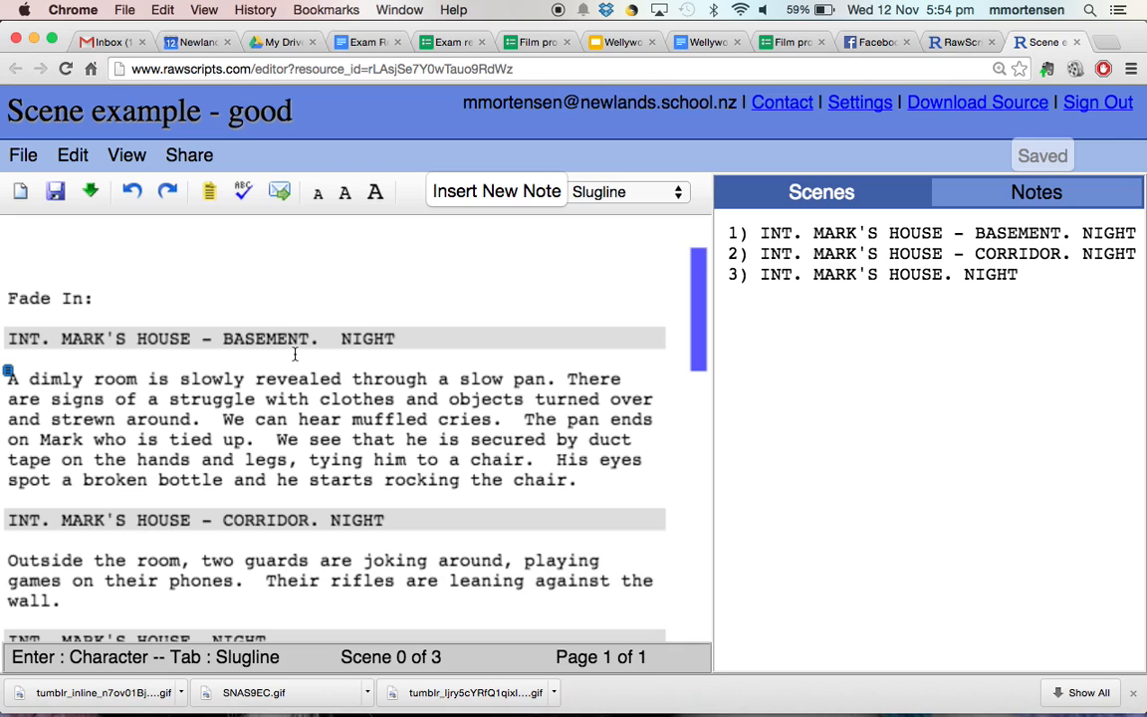
click(547, 376)
drag(546, 376, 353, 379)
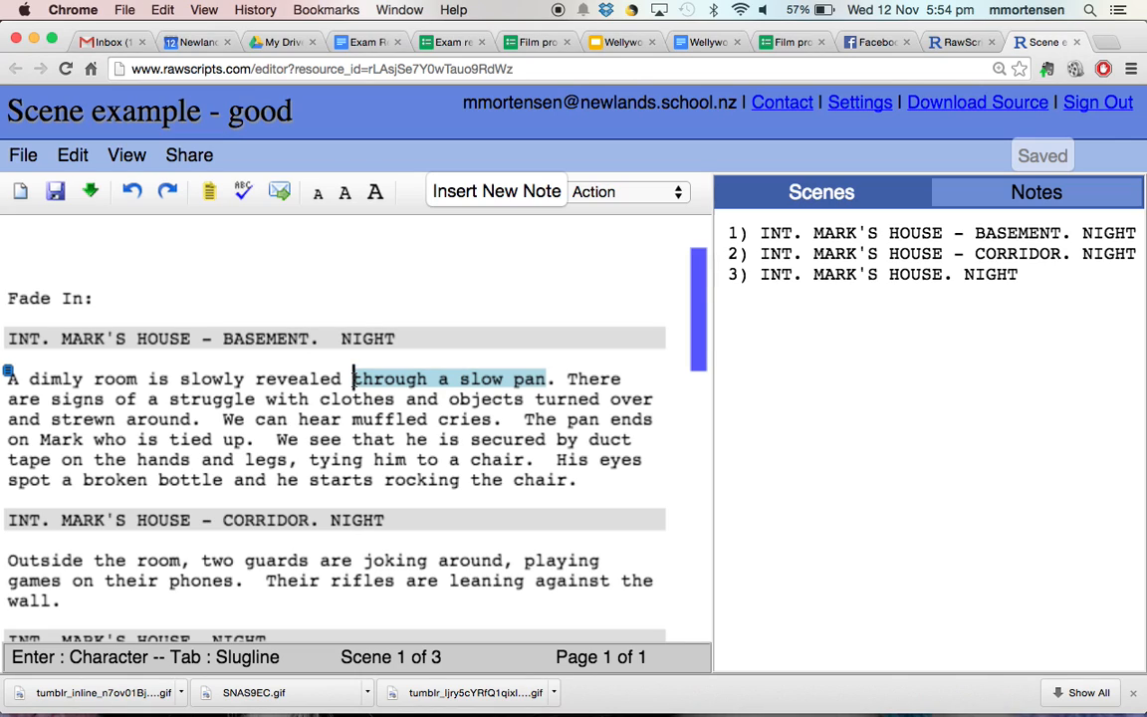
click(550, 374)
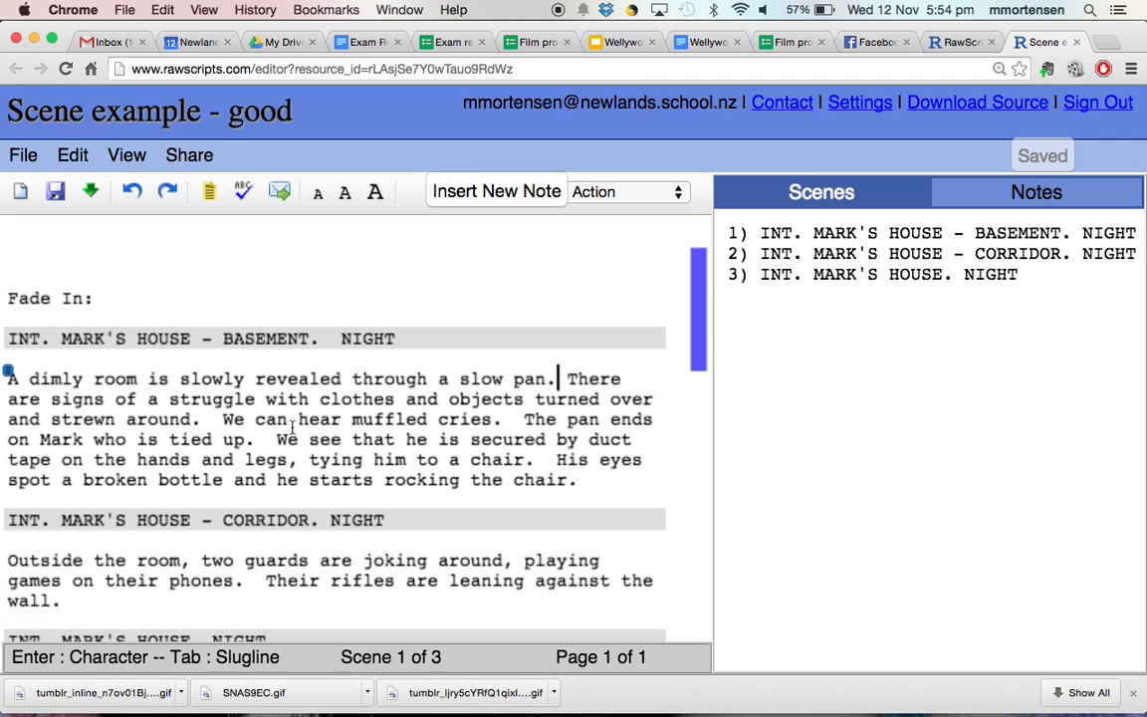
scroll(332, 425, down, 2)
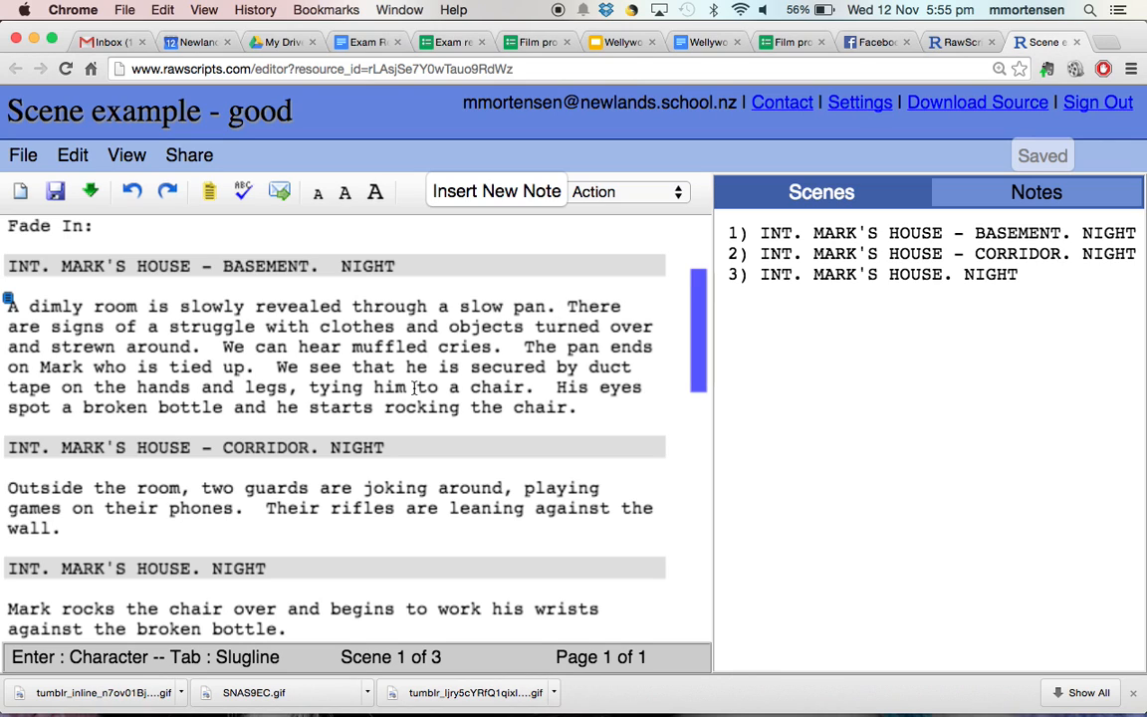
scroll(414, 388, down, 5)
scroll(414, 386, up, 4)
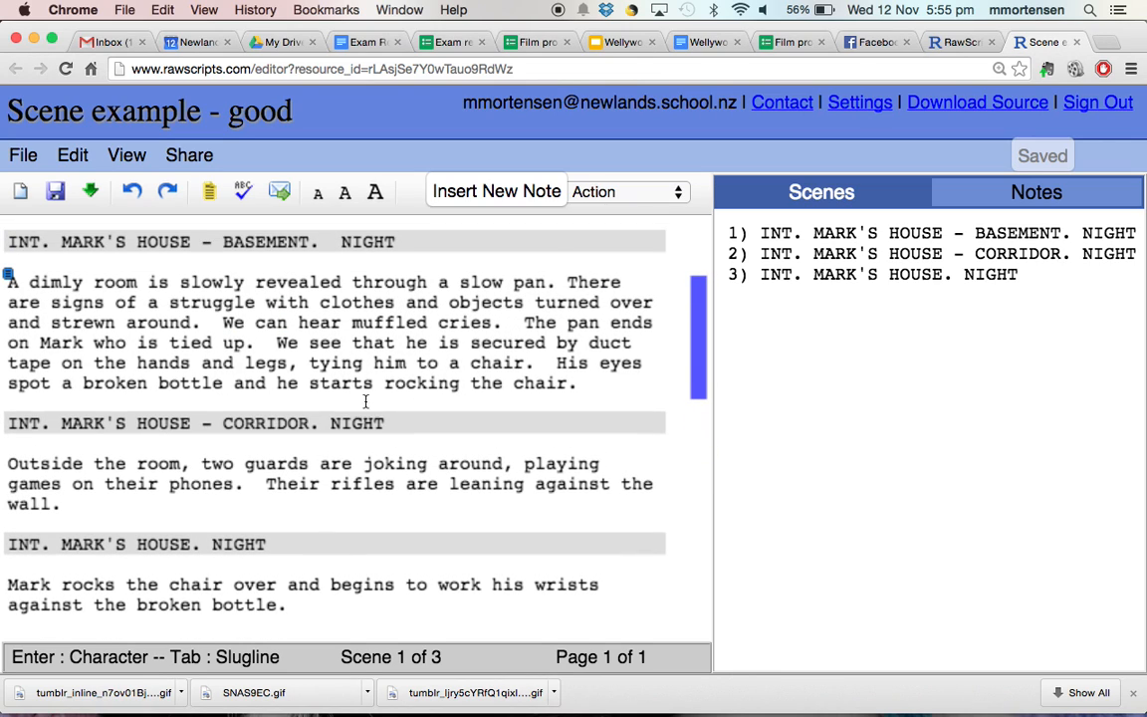
click(304, 426)
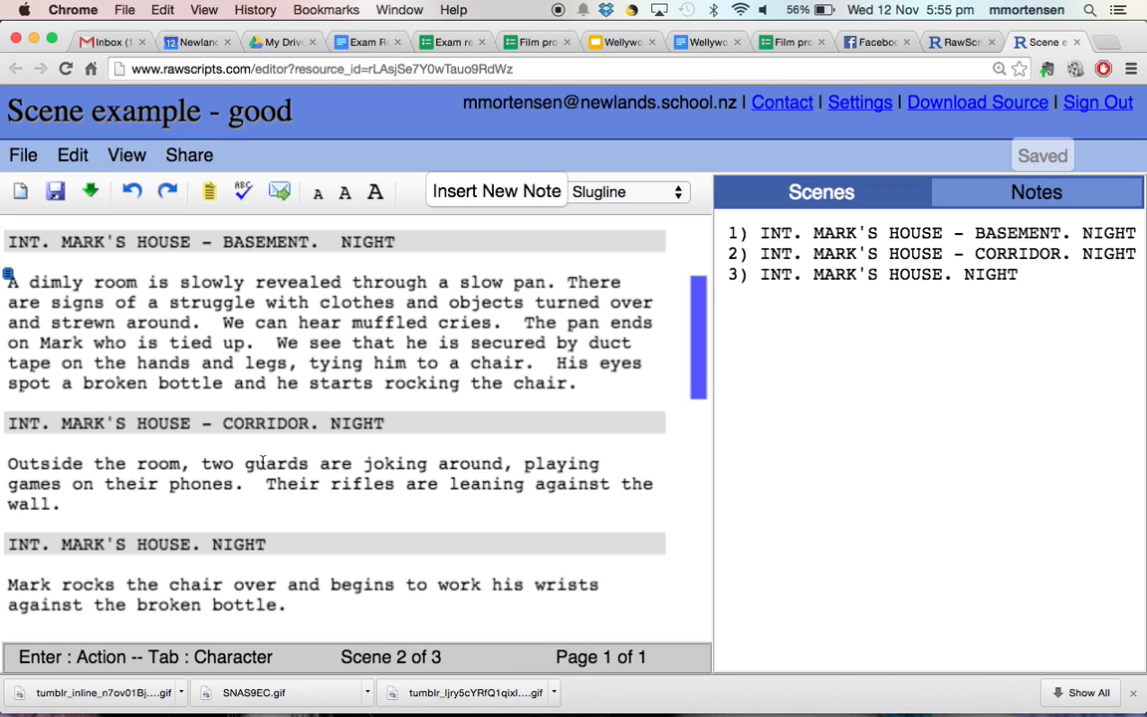
click(266, 462)
scroll(264, 461, down, 5)
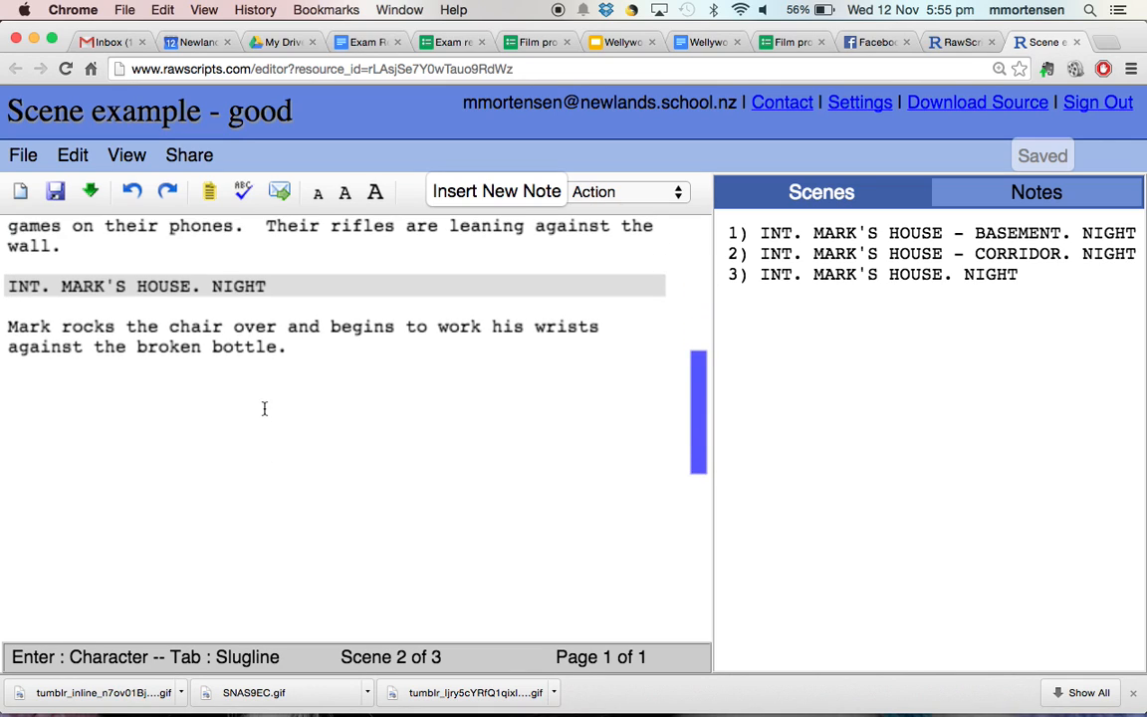
scroll(271, 368, up, 9)
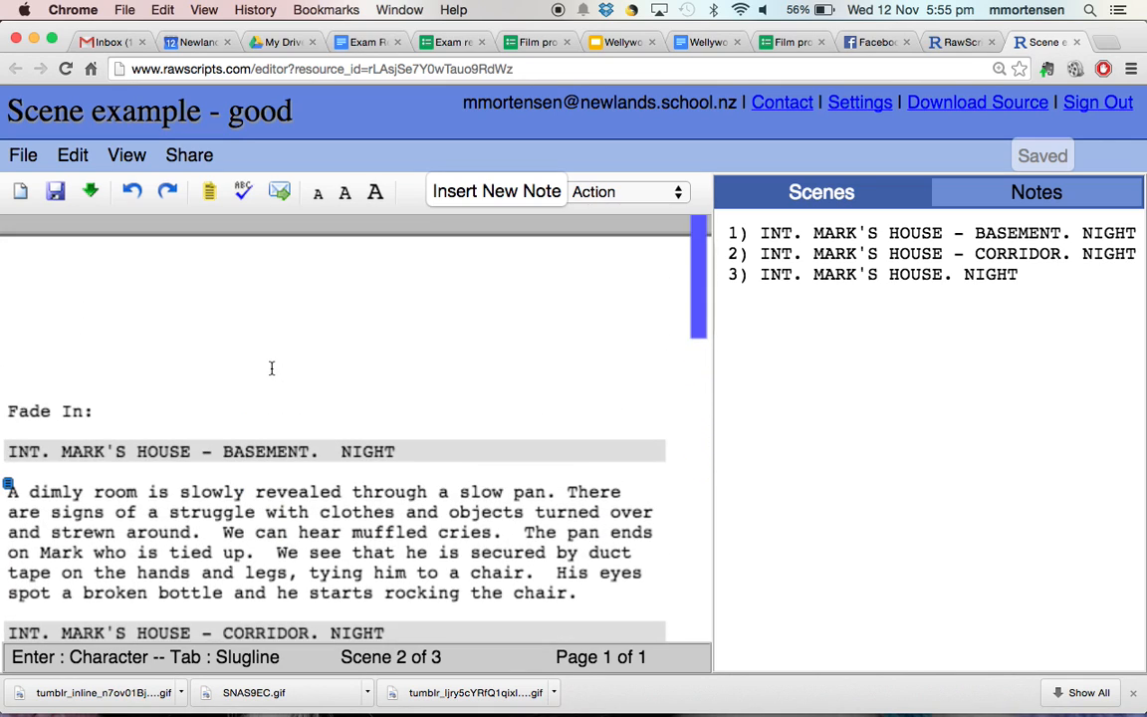
scroll(271, 368, down, 5)
scroll(271, 368, up, 3)
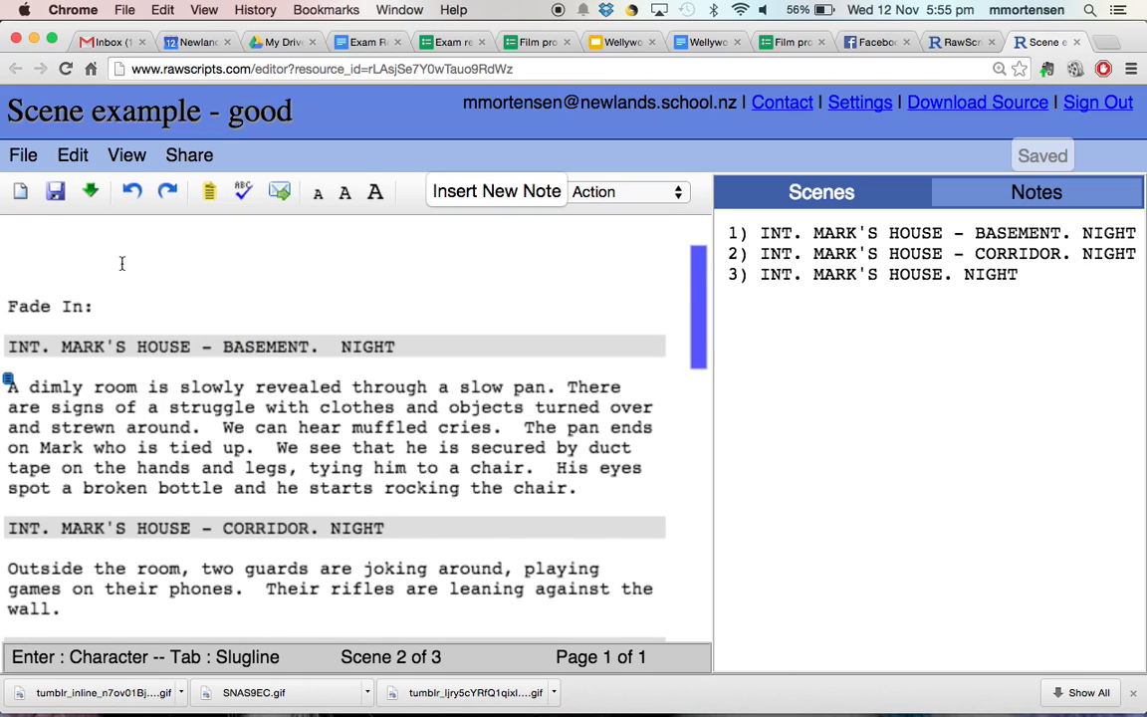
click(24, 156)
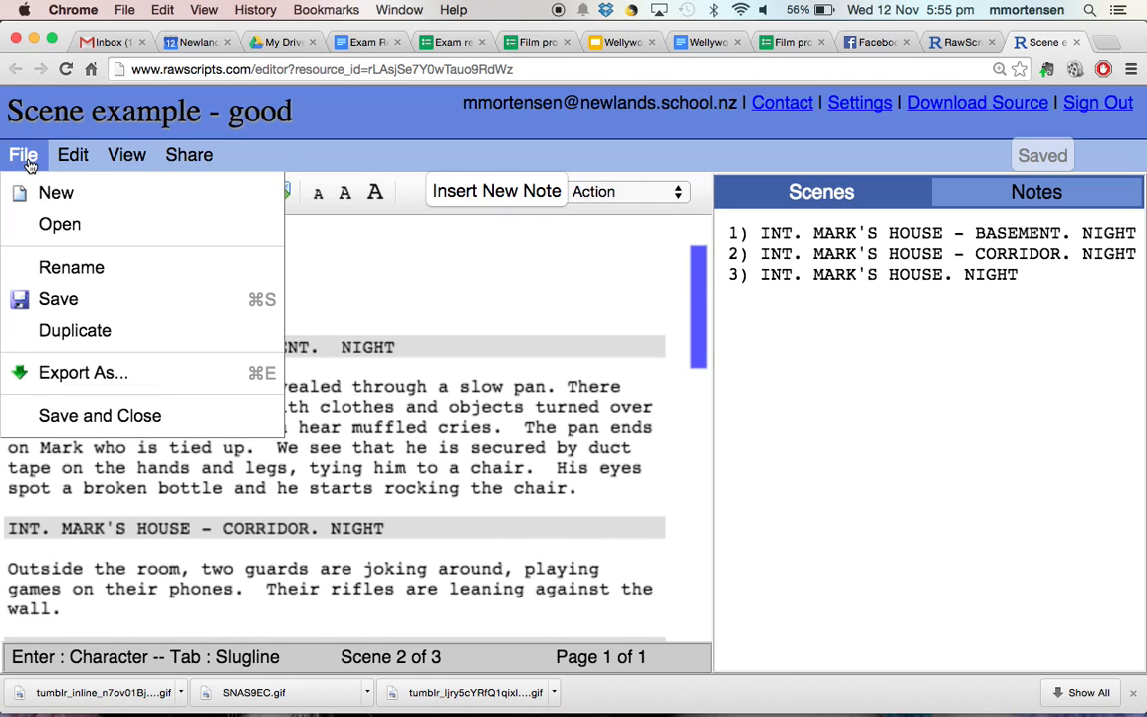
click(90, 374)
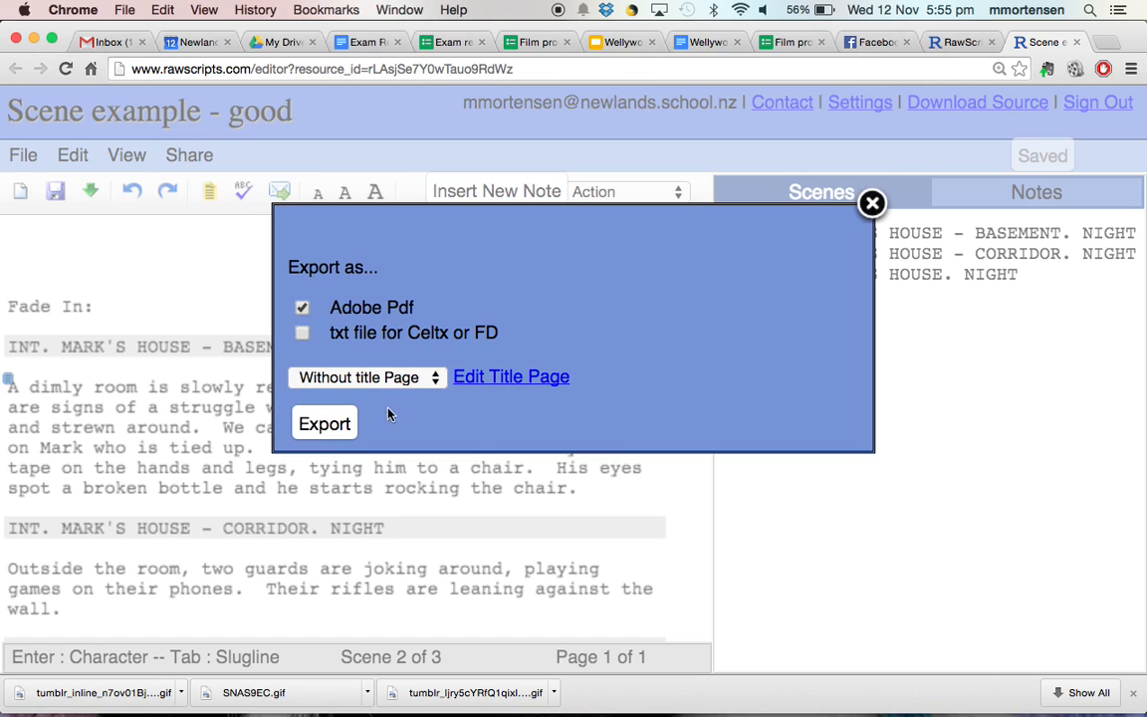
click(871, 204)
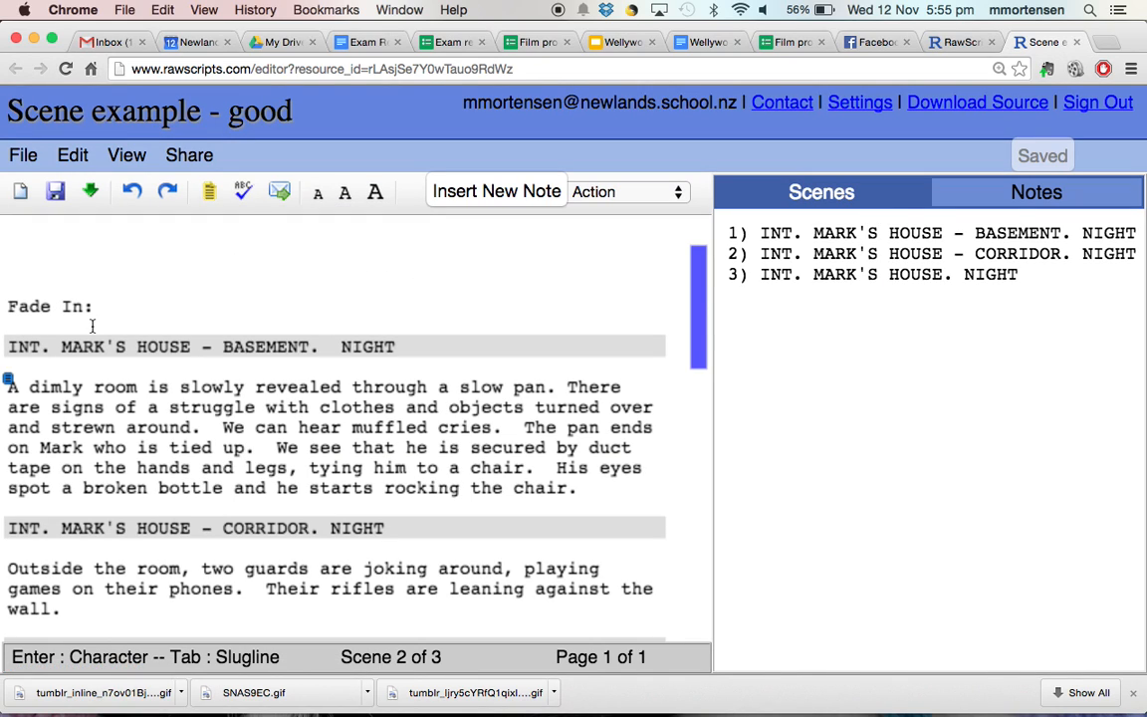
scroll(91, 326, down, 3)
scroll(92, 326, up, 3)
scroll(184, 333, down, 6)
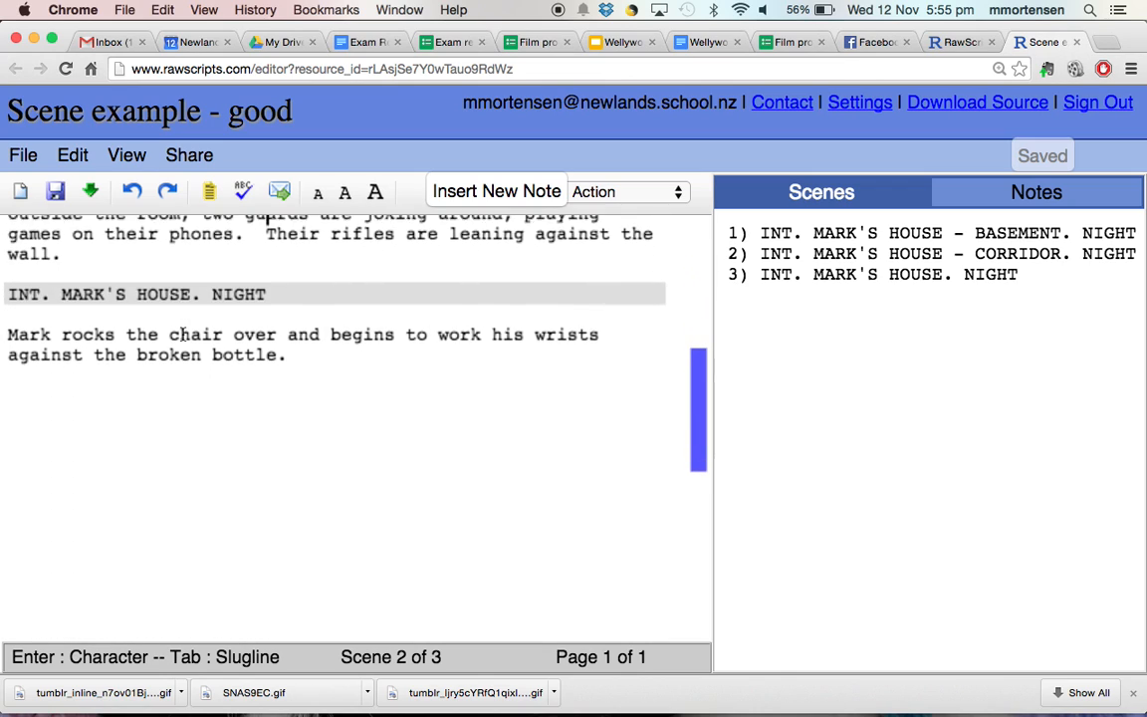
scroll(184, 335, up, 8)
scroll(184, 335, down, 3)
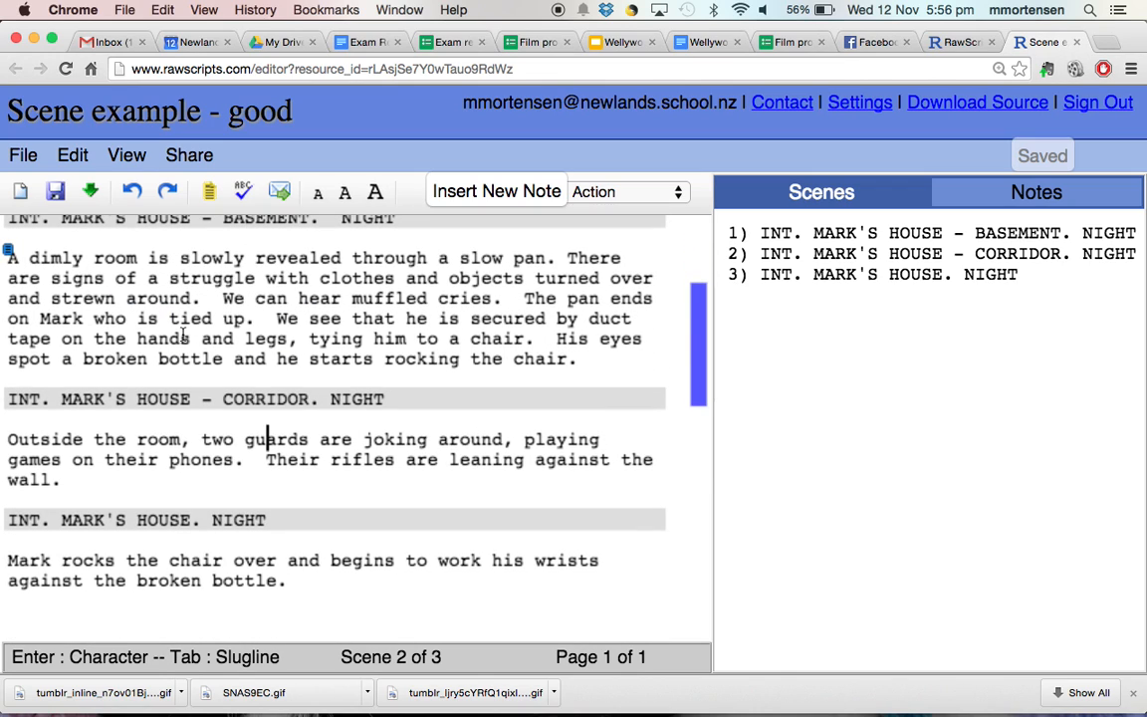
scroll(184, 335, up, 3)
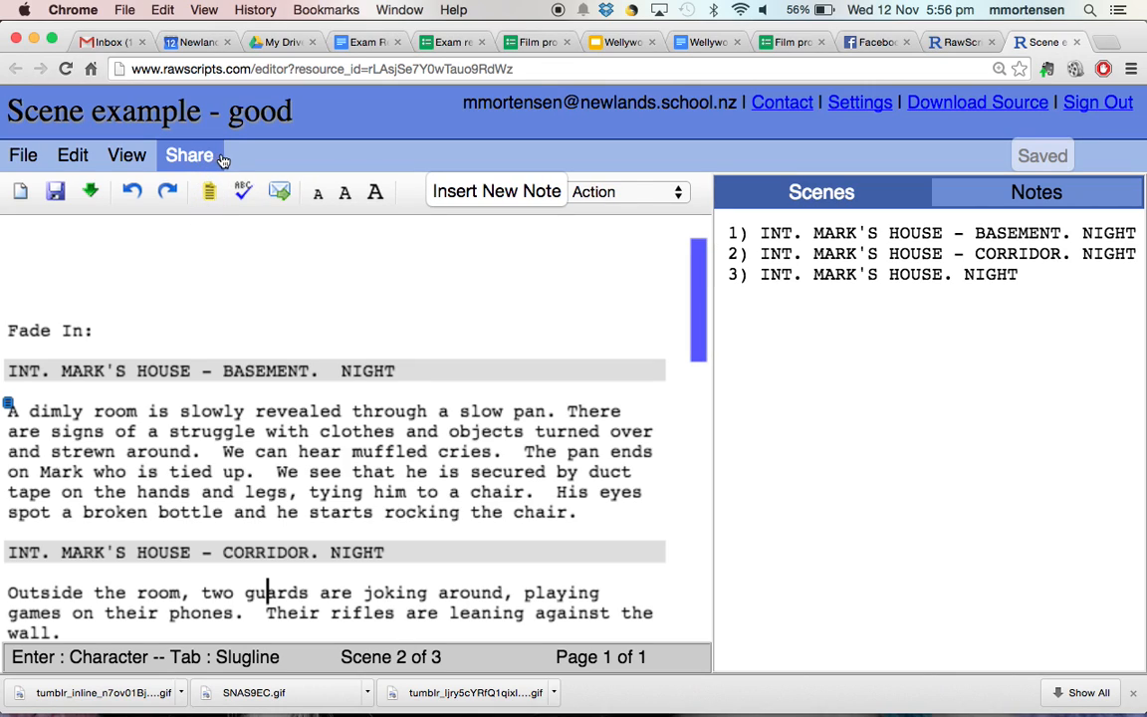
click(188, 161)
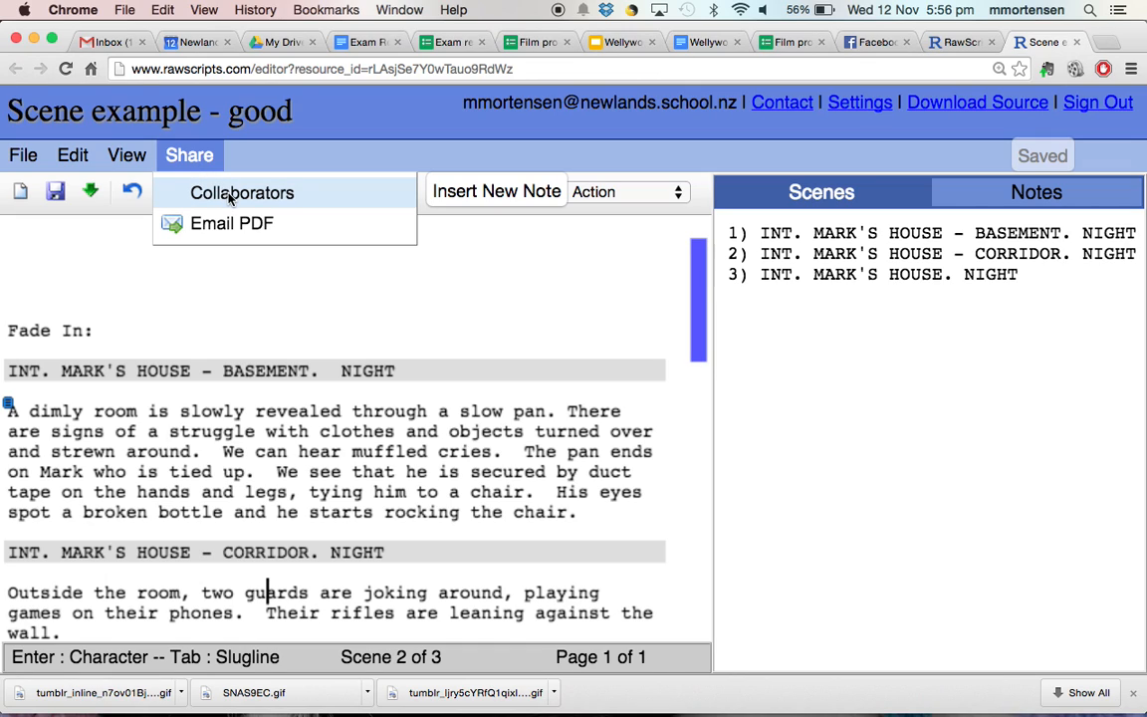
click(212, 185)
click(331, 339)
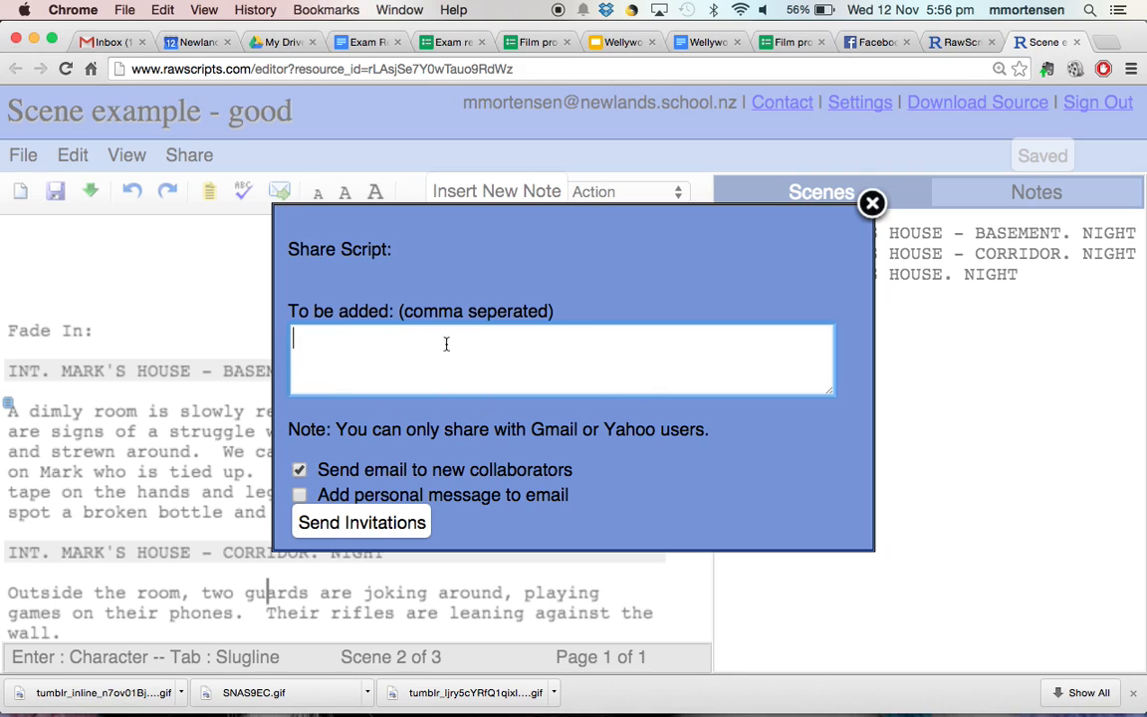
click(872, 205)
click(195, 159)
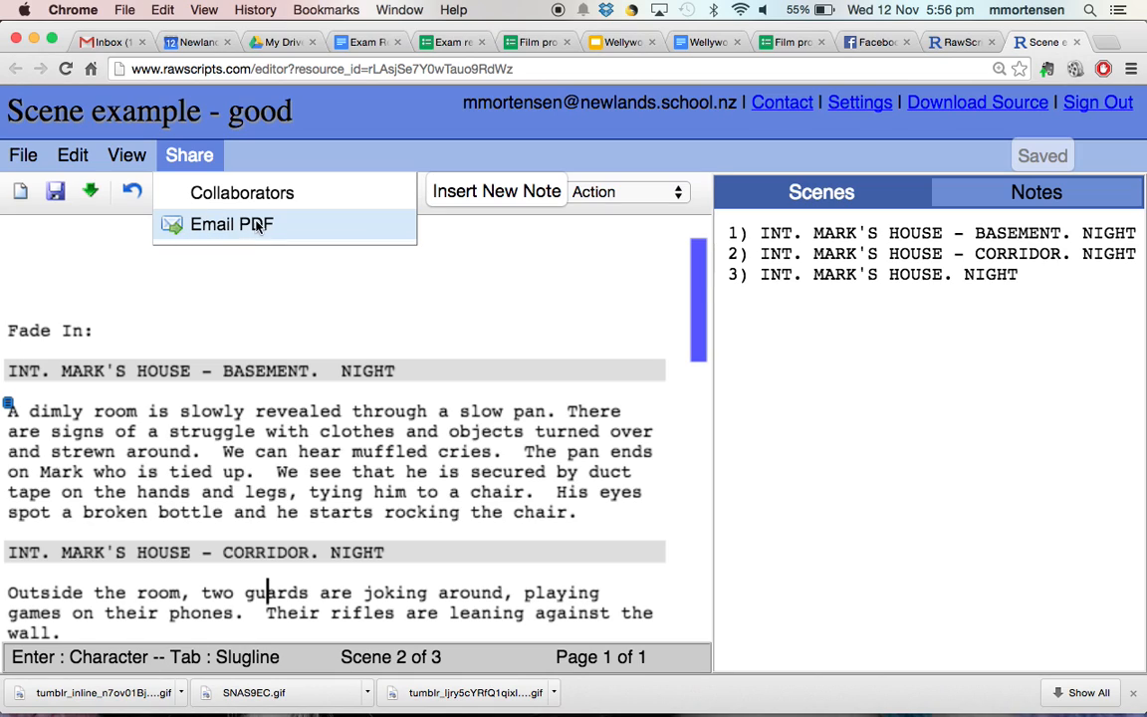
click(294, 309)
scroll(193, 306, down, 2)
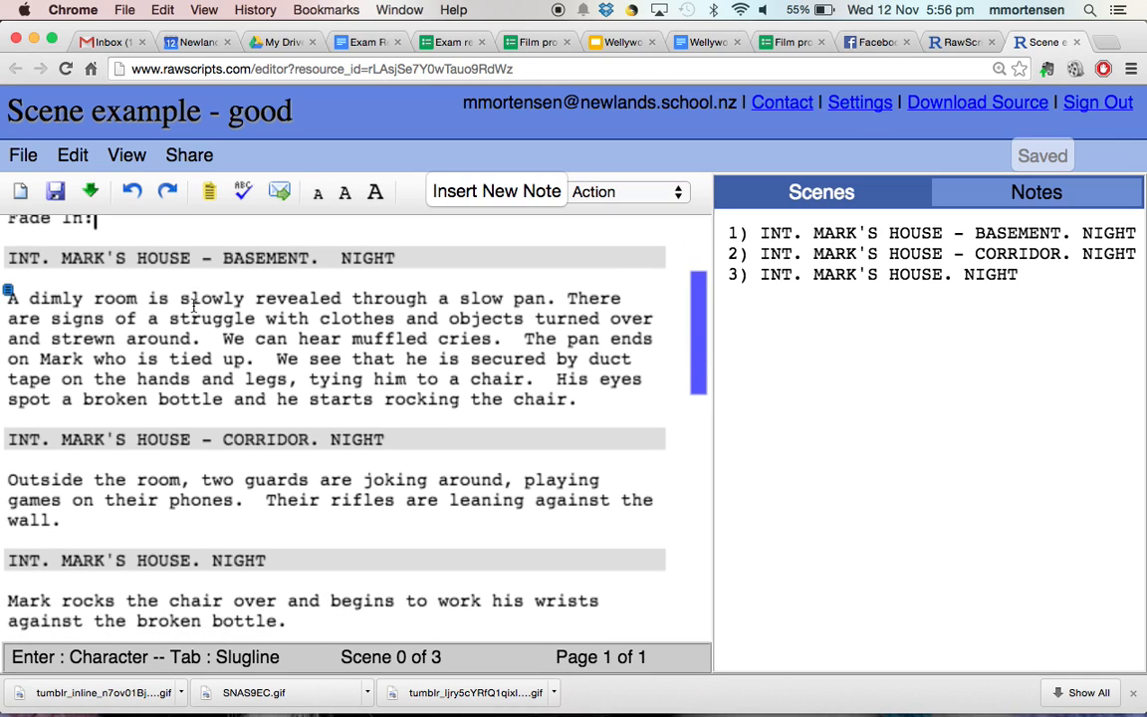